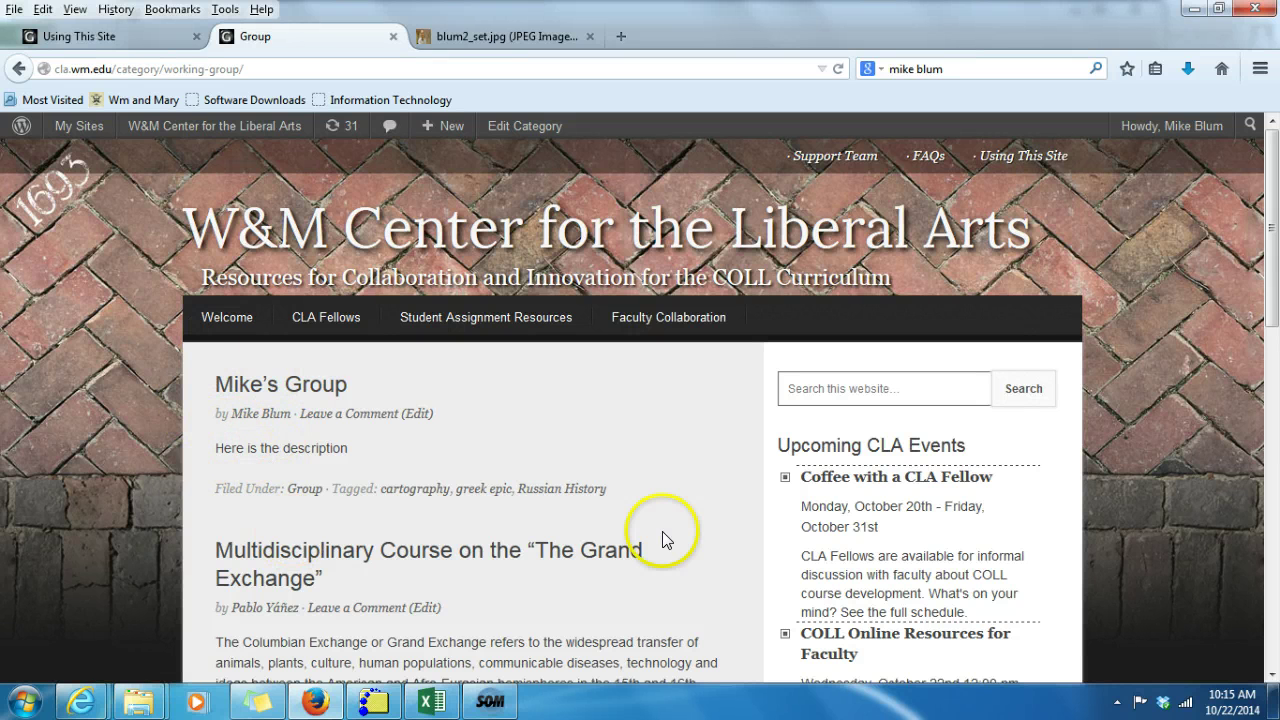
# - Open the History of Science Discussion Group post, then return to the Group category listing
pyautogui.moveTo(1271, 299); pyautogui.dragTo(1271, 294)
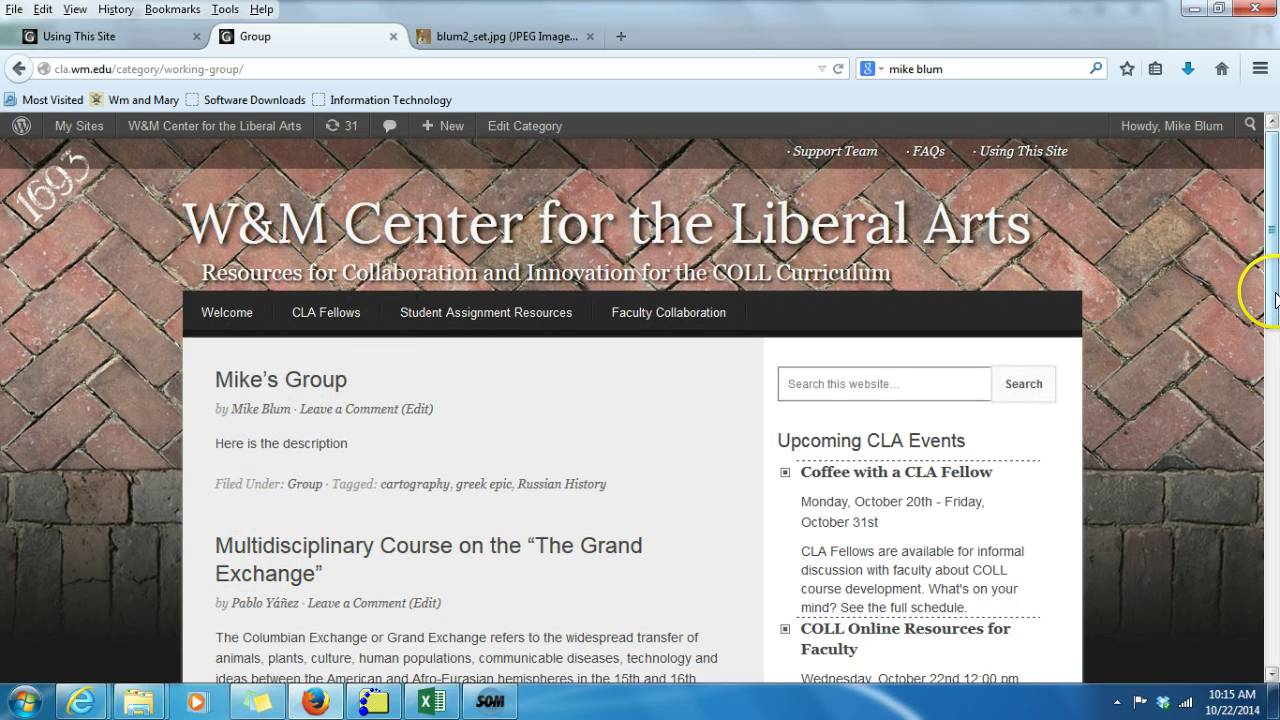
pyautogui.moveTo(1272, 305); pyautogui.dragTo(1270, 460)
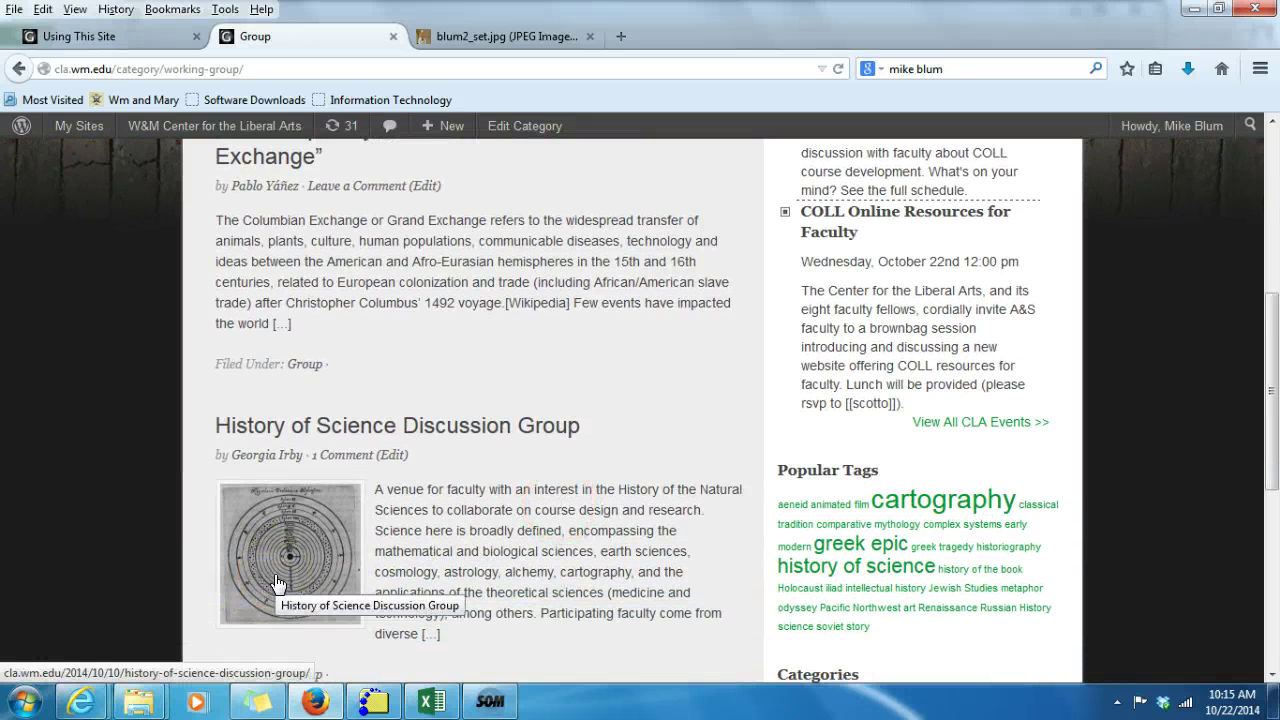
pyautogui.click(326, 430)
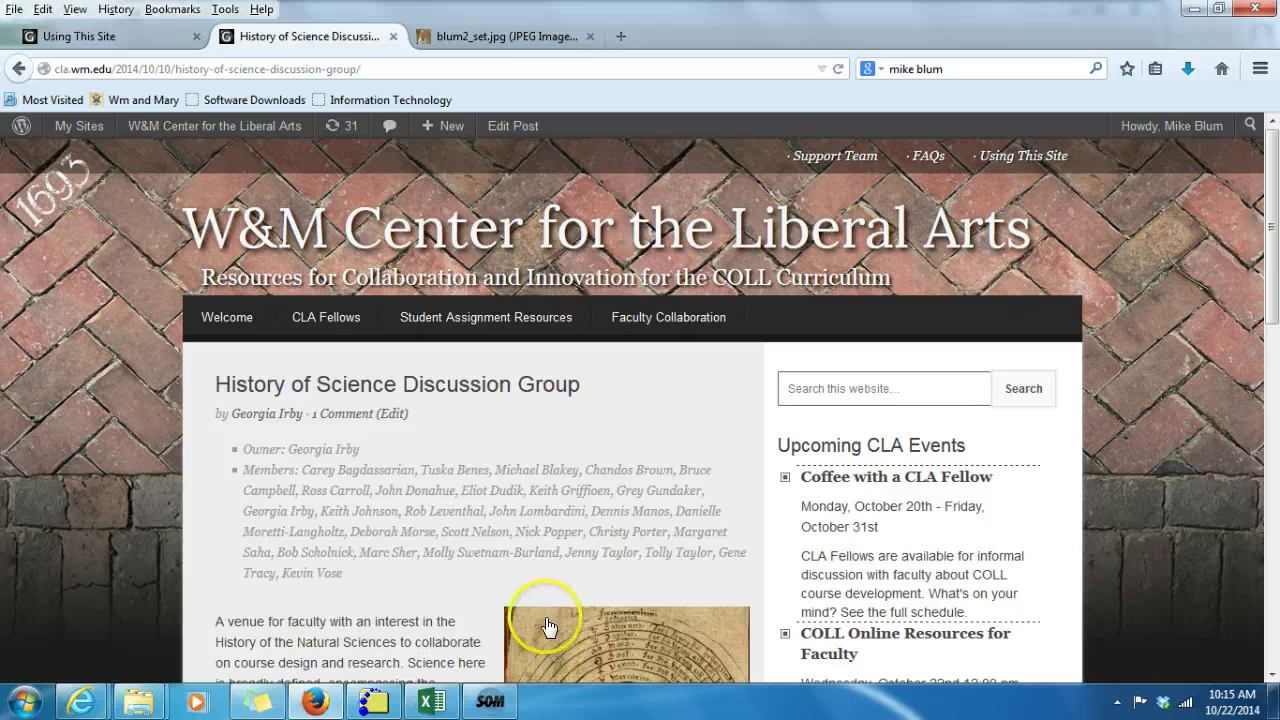
pyautogui.moveTo(1271, 229)
pyautogui.mouseDown()
pyautogui.moveTo(1274, 434)
pyautogui.moveTo(1274, 212)
pyautogui.mouseUp()
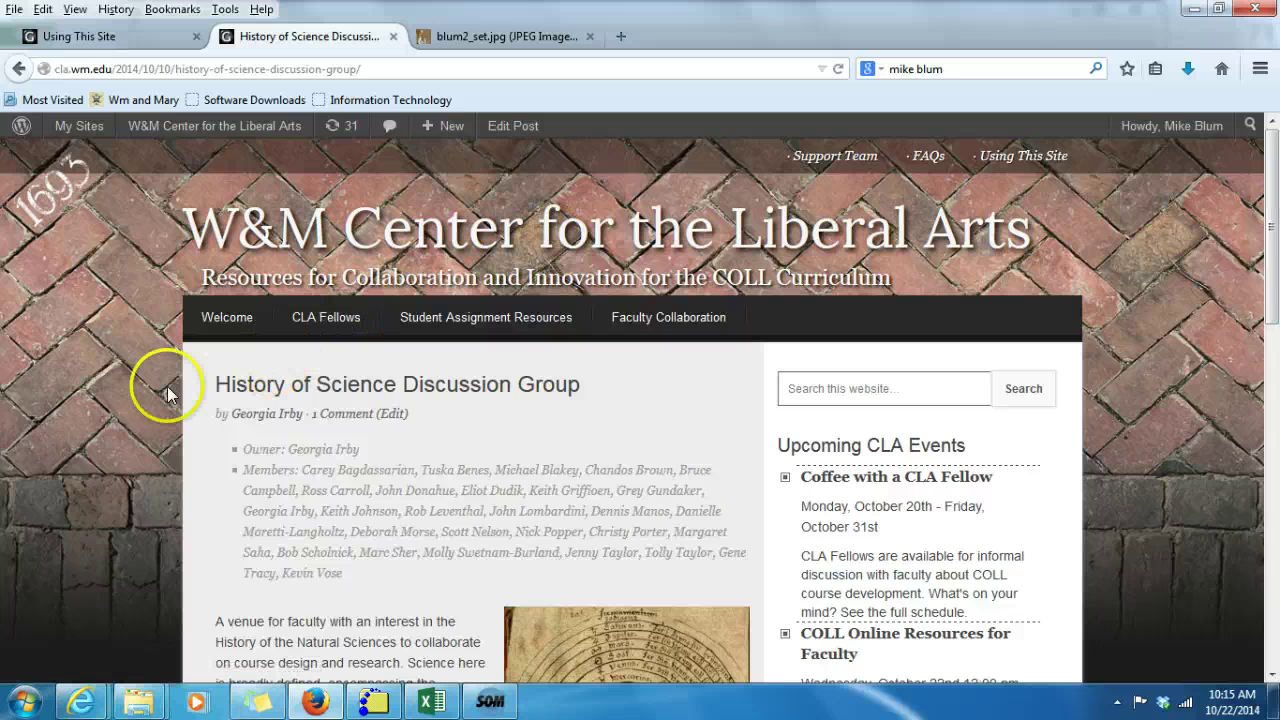
pyautogui.click(17, 69)
pyautogui.scroll(5, 111, 340)
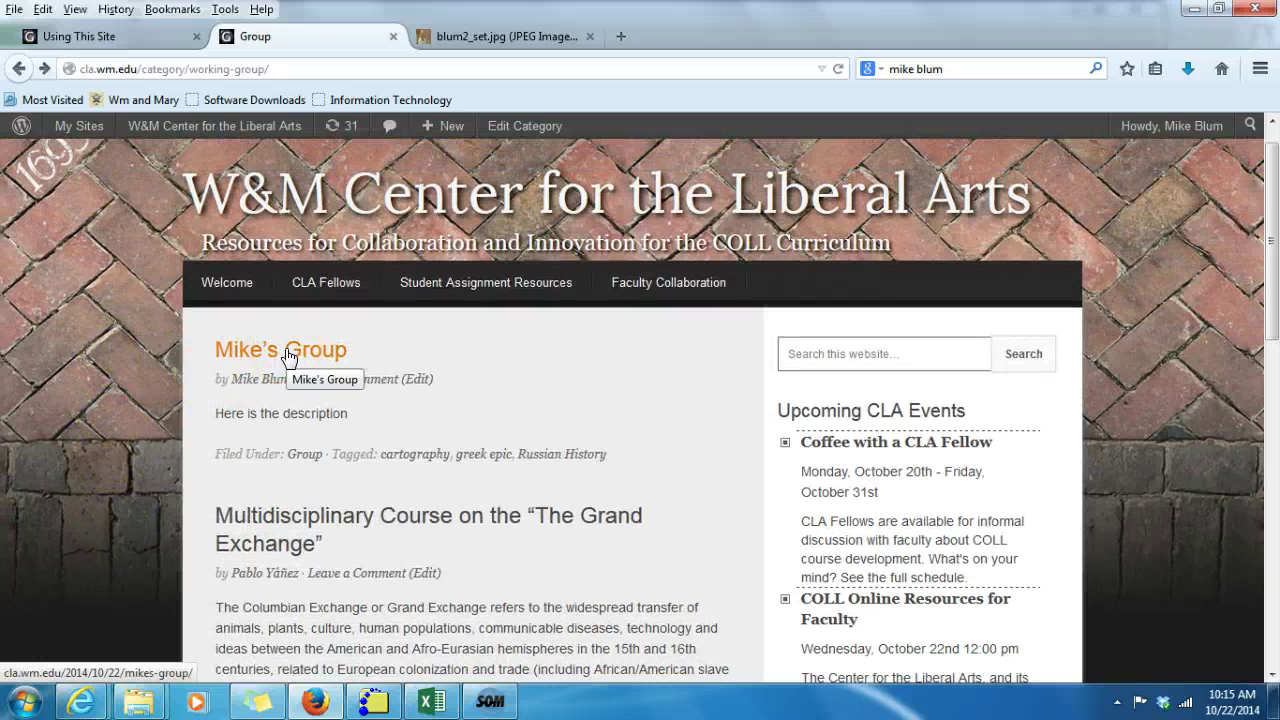
# - Open Mike's Group post in the editor with the cursor at the start of the description
pyautogui.click(289, 354)
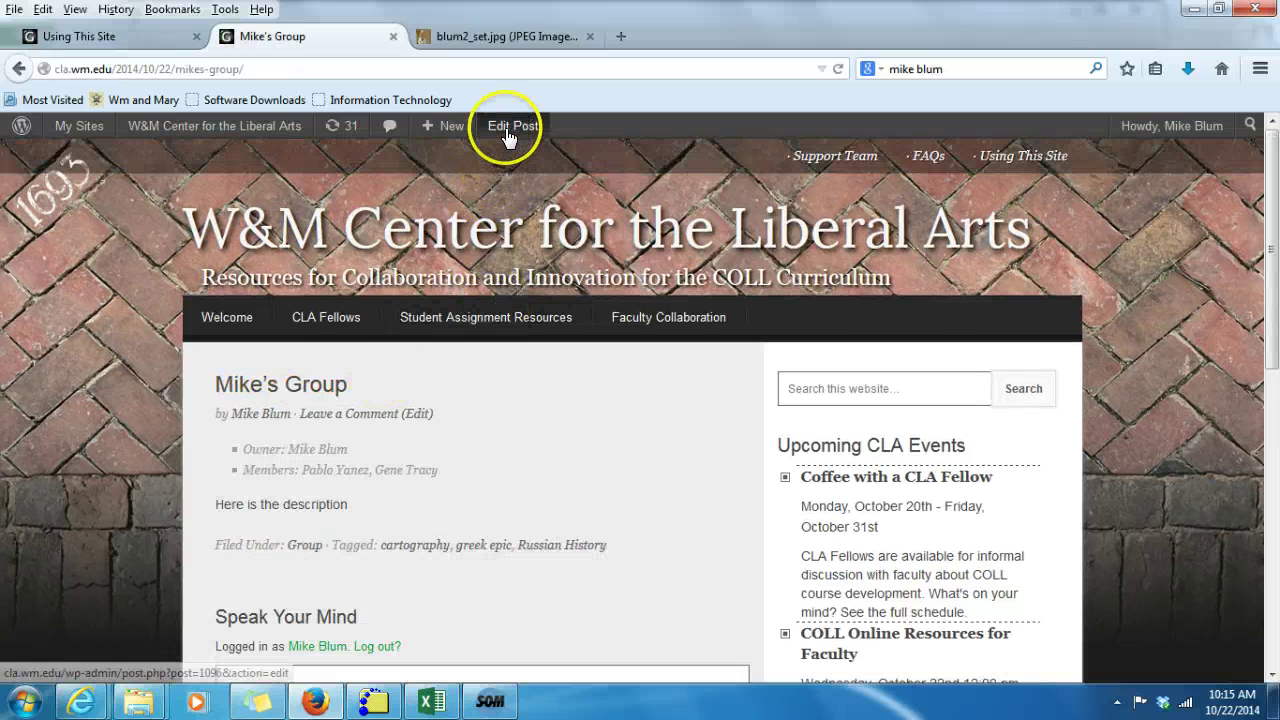
pyautogui.click(420, 415)
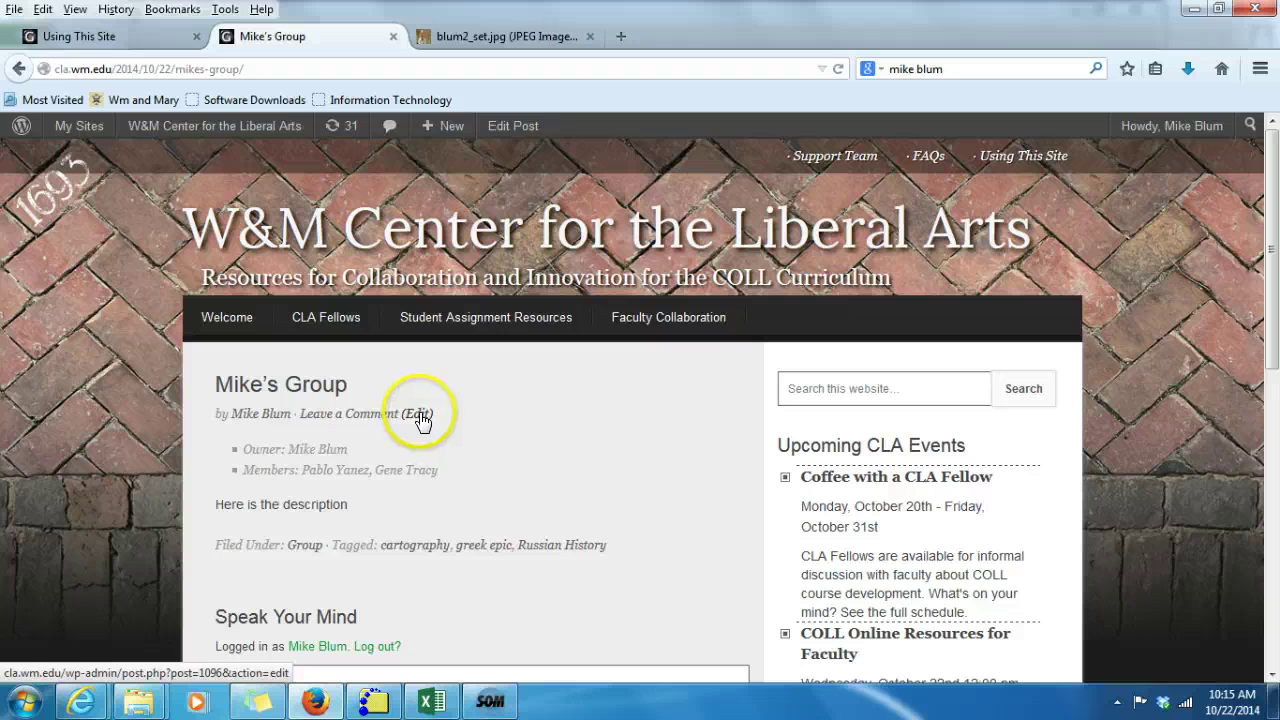
pyautogui.click(507, 133)
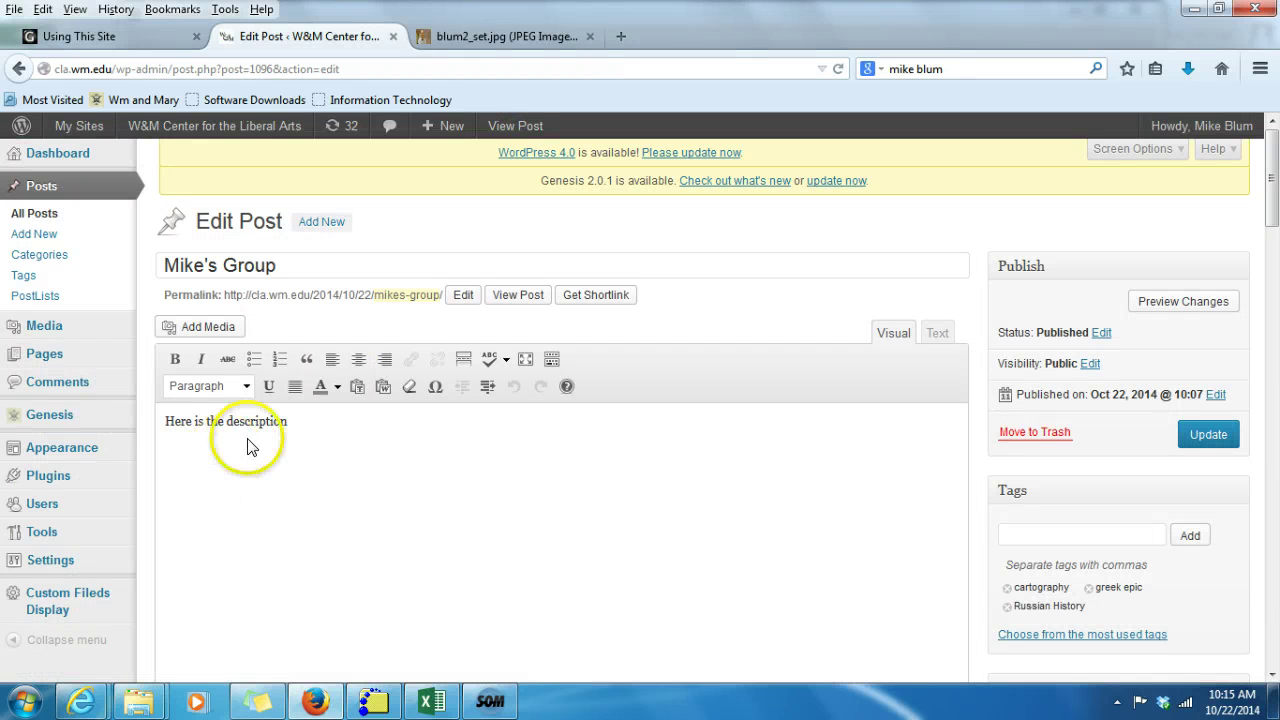
pyautogui.click(167, 424)
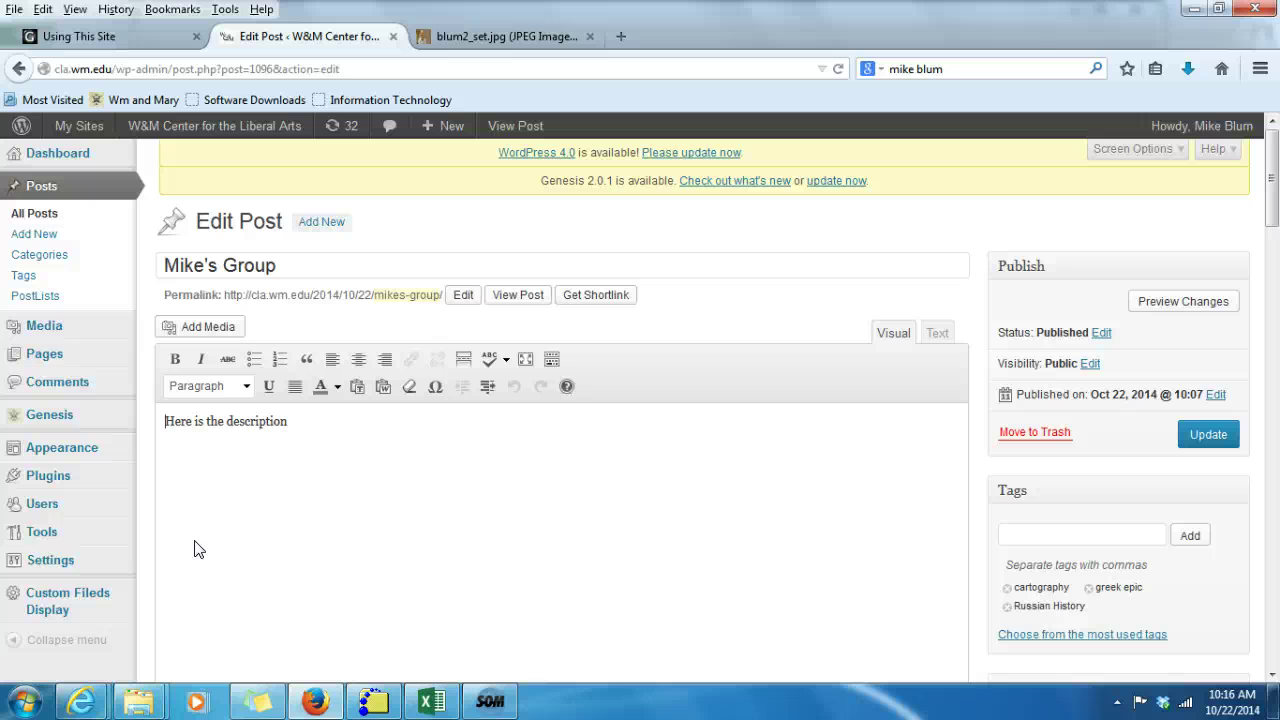
# - Upload Koala.jpg from Pictures > Sample Pictures through Add Media into the media library
pyautogui.click(199, 333)
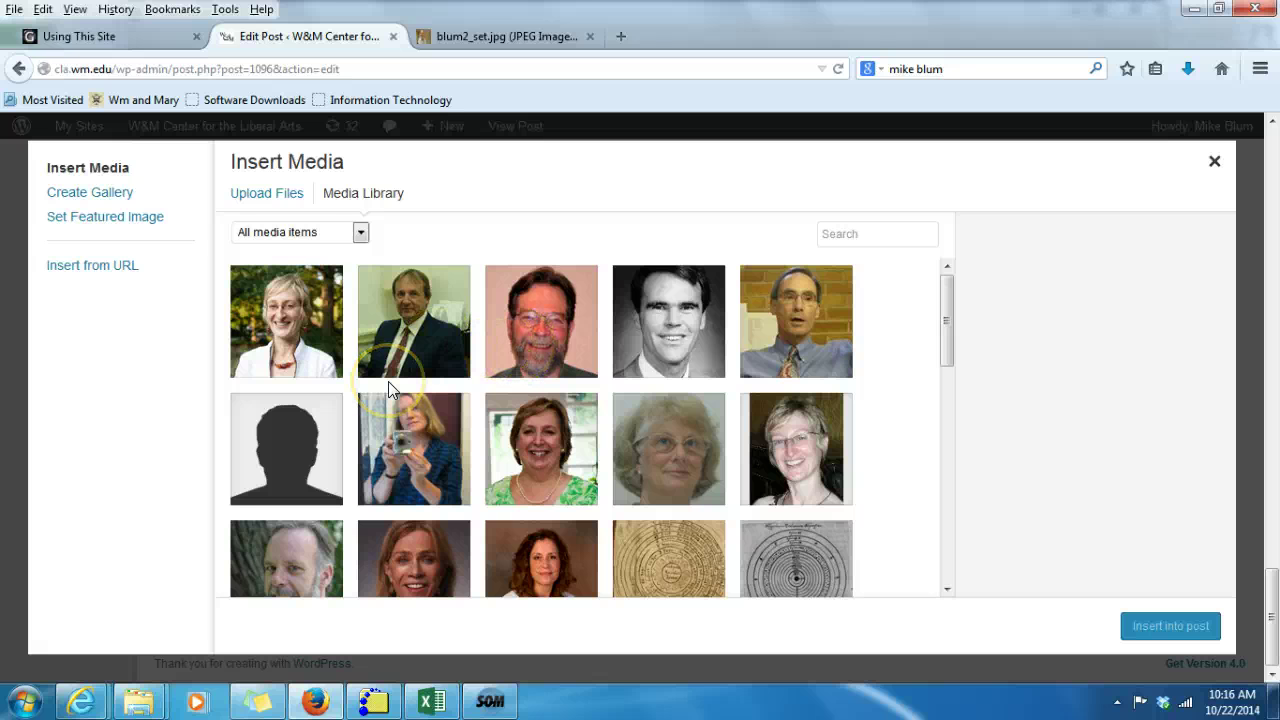
pyautogui.click(268, 198)
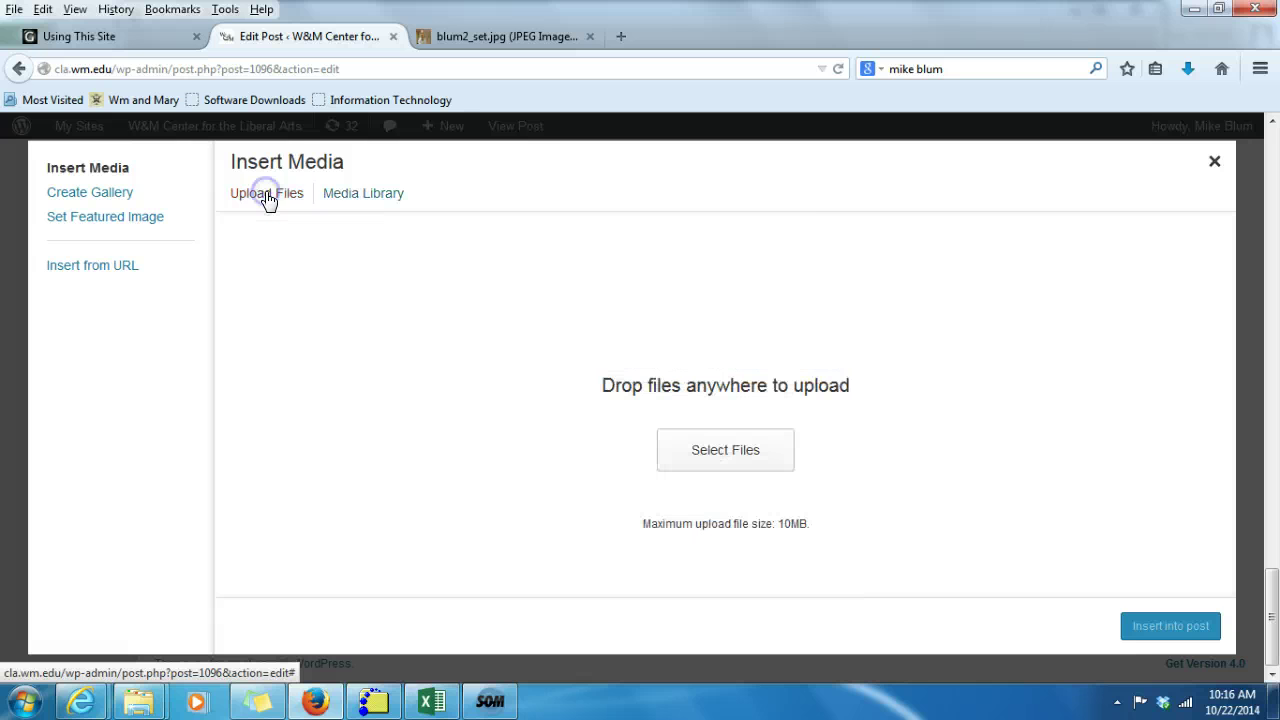
pyautogui.click(718, 452)
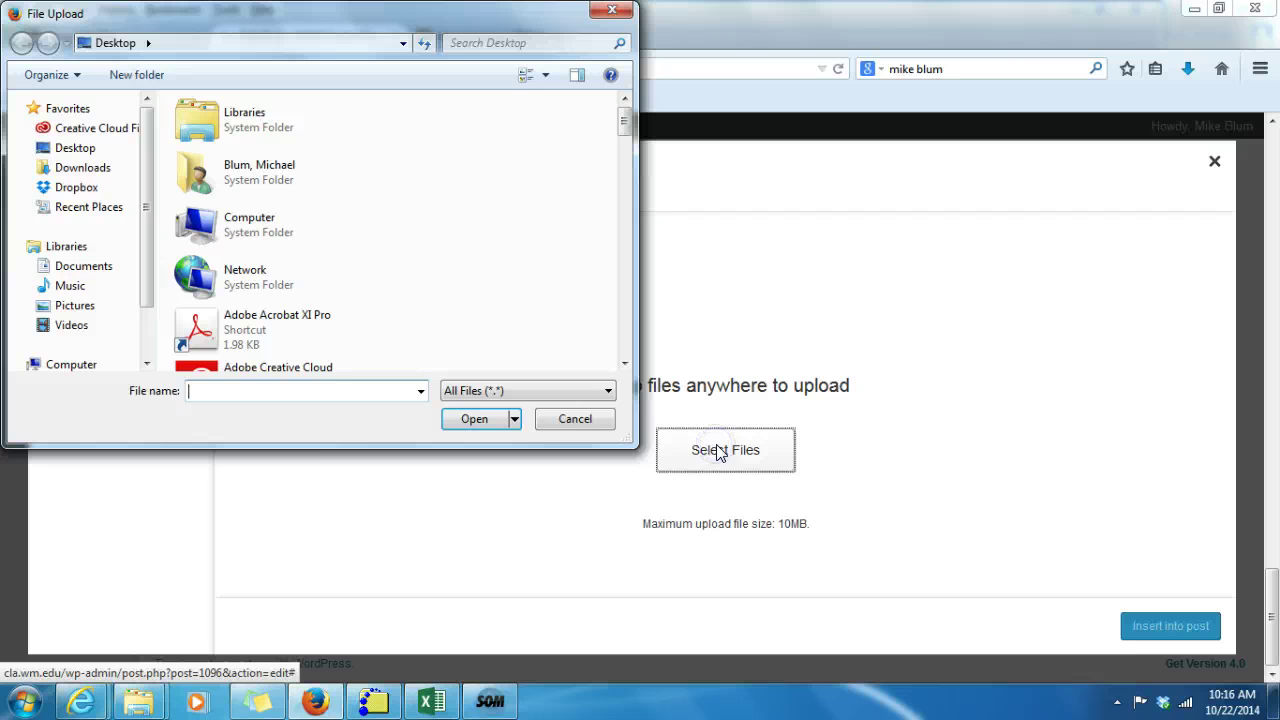
pyautogui.click(72, 305)
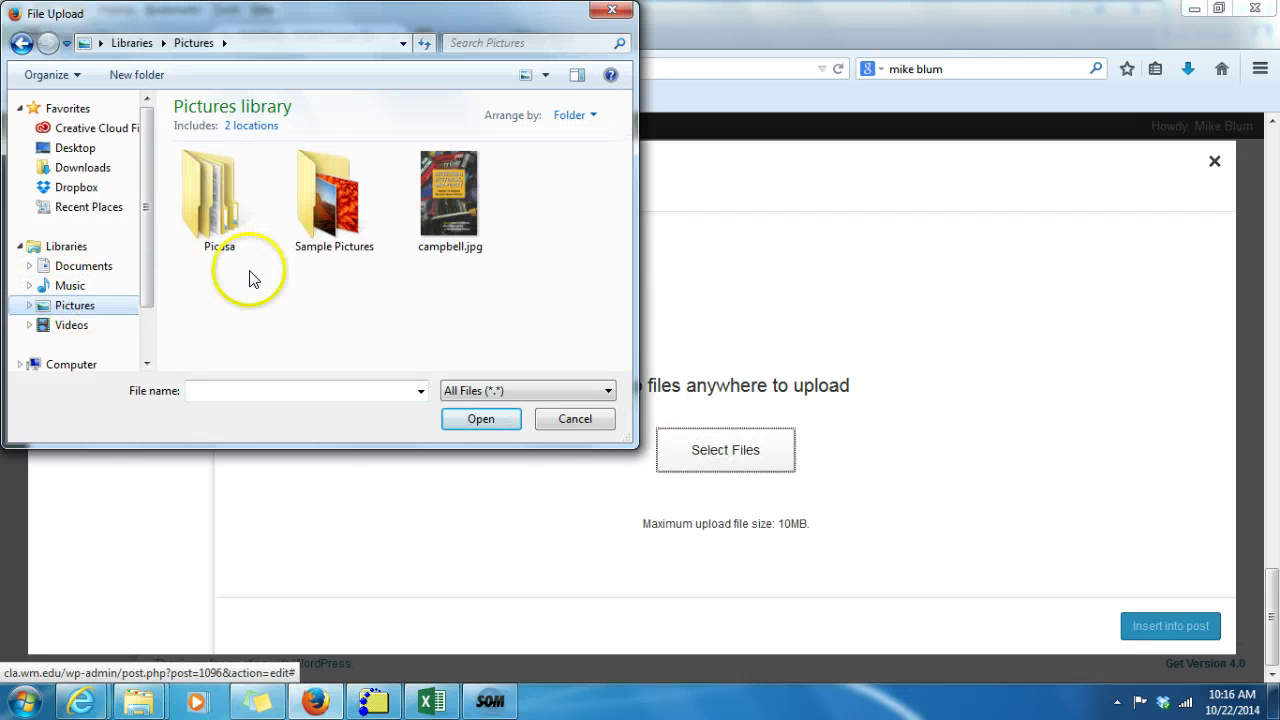
pyautogui.click(316, 200)
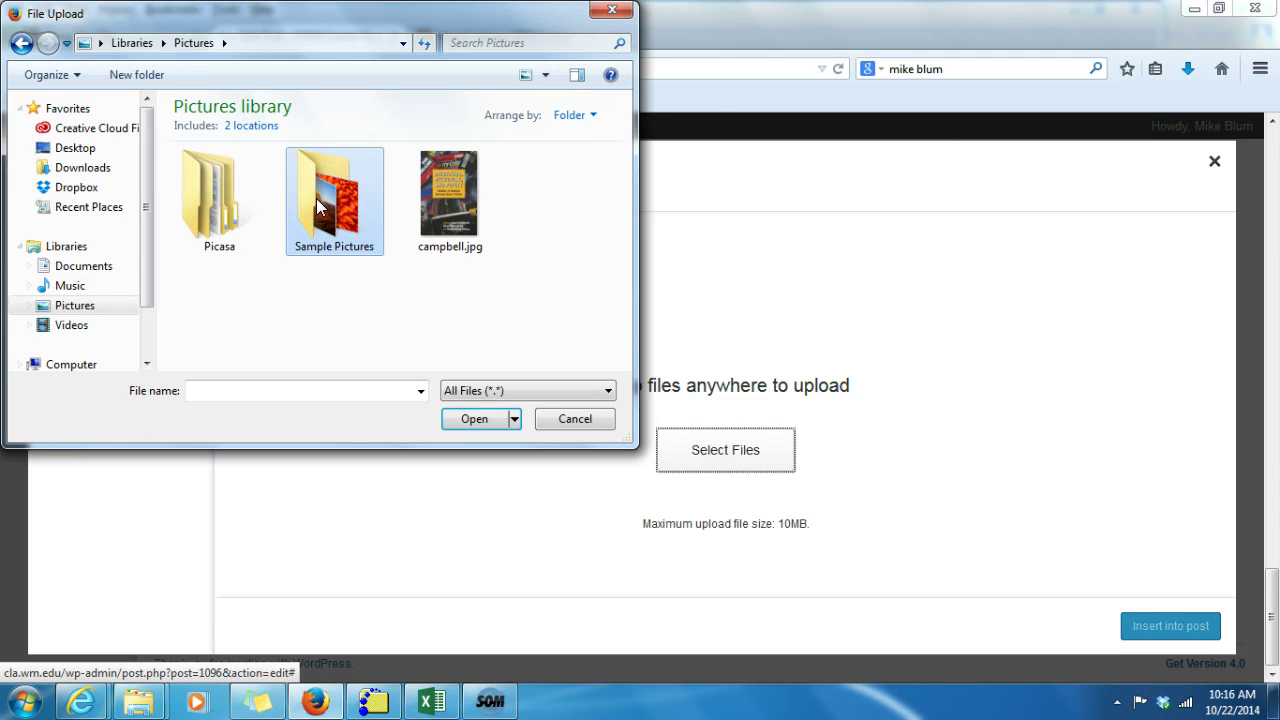
pyautogui.doubleClick(316, 200)
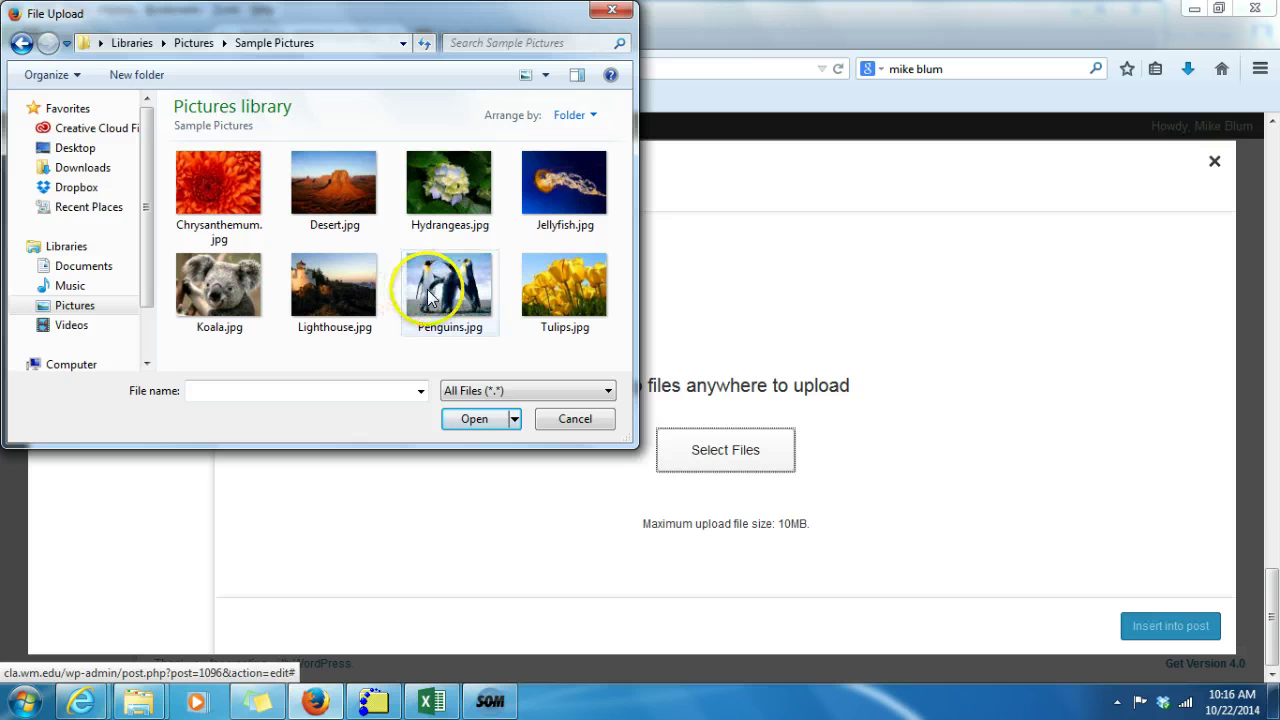
pyautogui.click(221, 286)
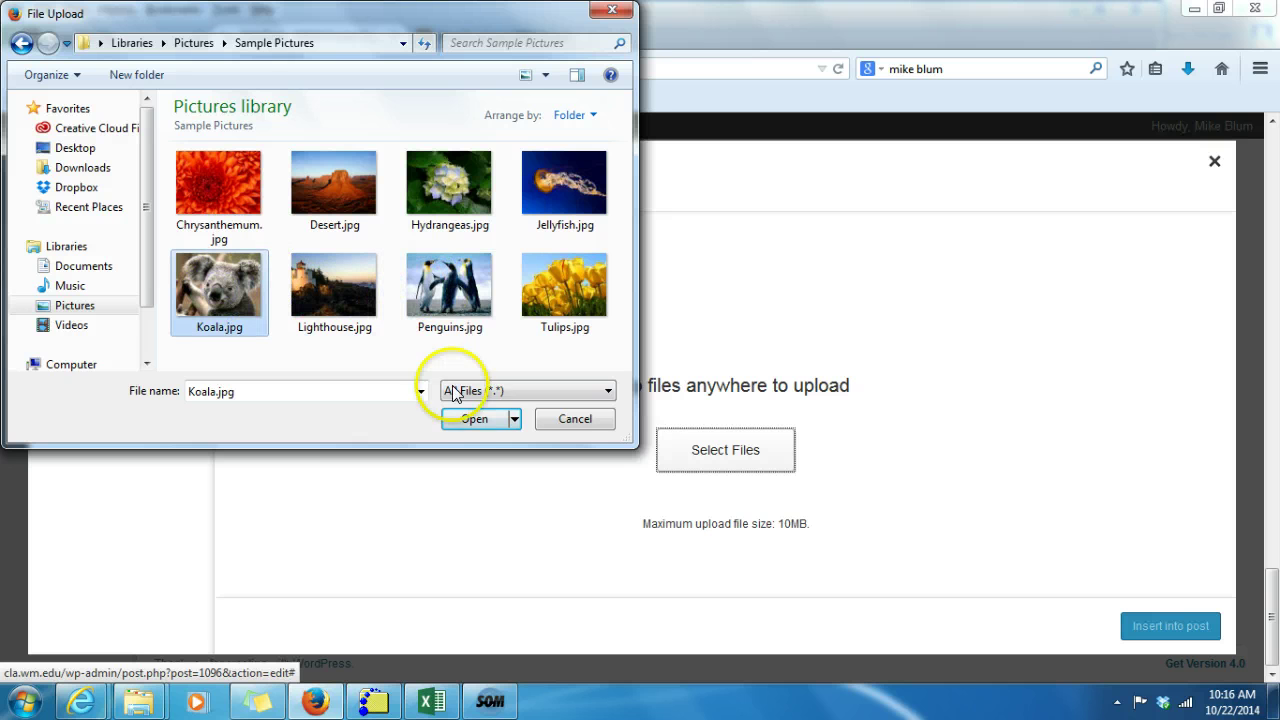
pyautogui.click(474, 420)
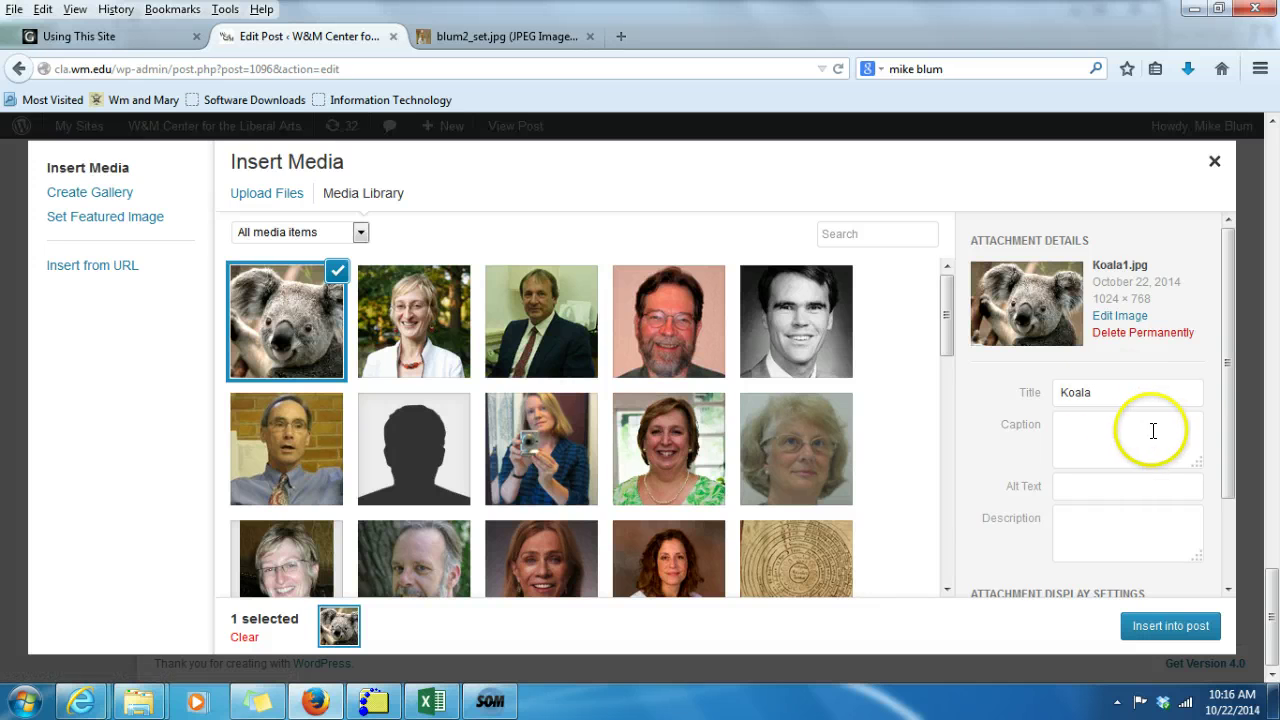
# - Insert the koala image into the post body, right-aligned at Medium 300 × 225 size
pyautogui.moveTo(1227, 428); pyautogui.dragTo(1223, 518)
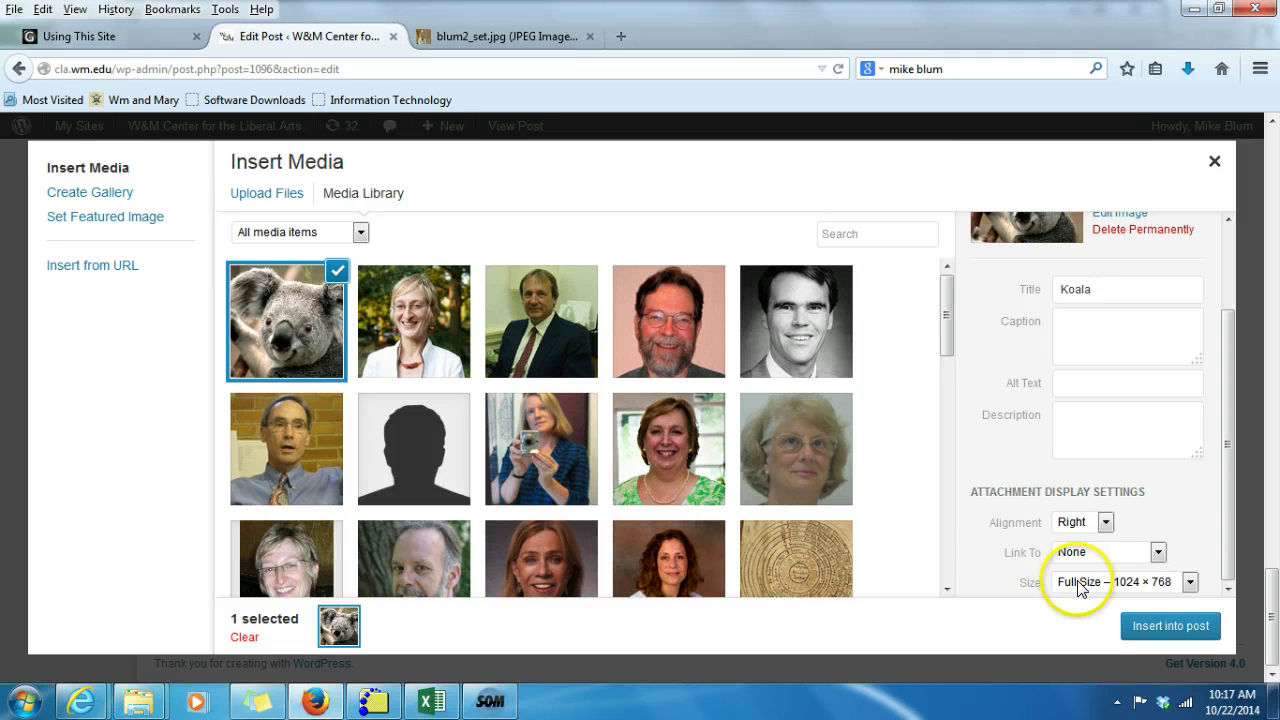
pyautogui.click(1190, 583)
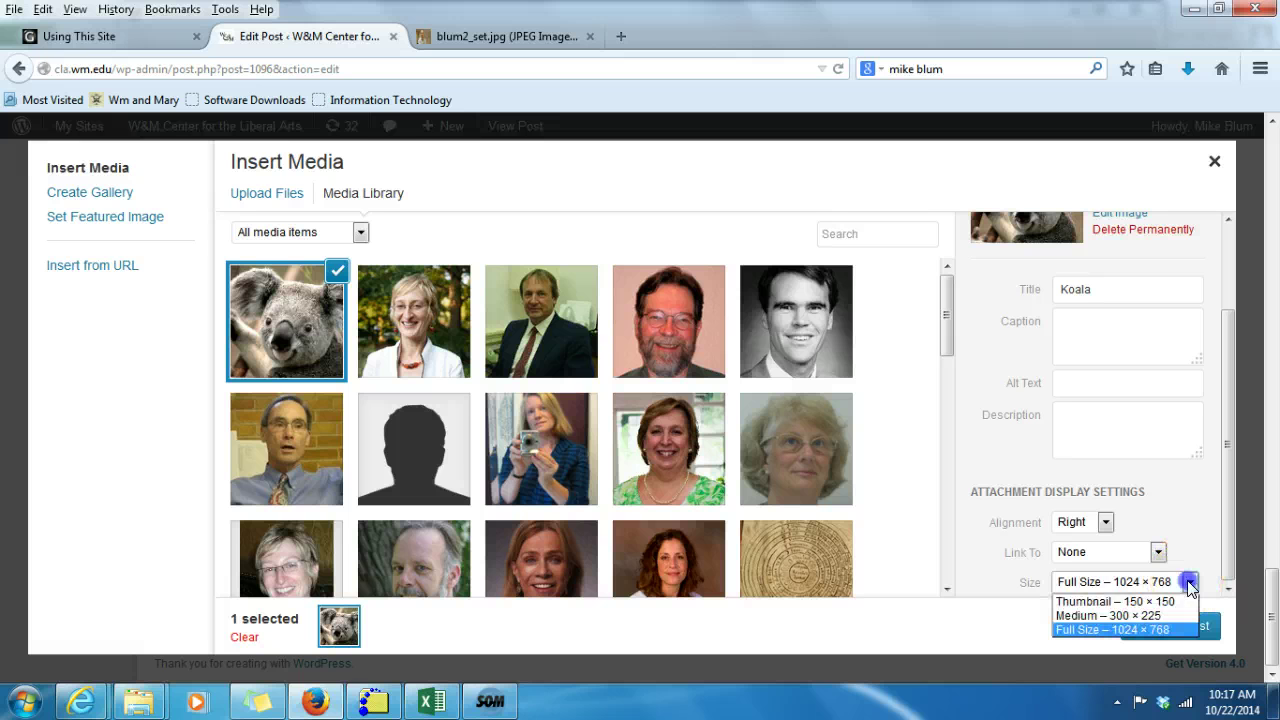
pyautogui.click(1119, 616)
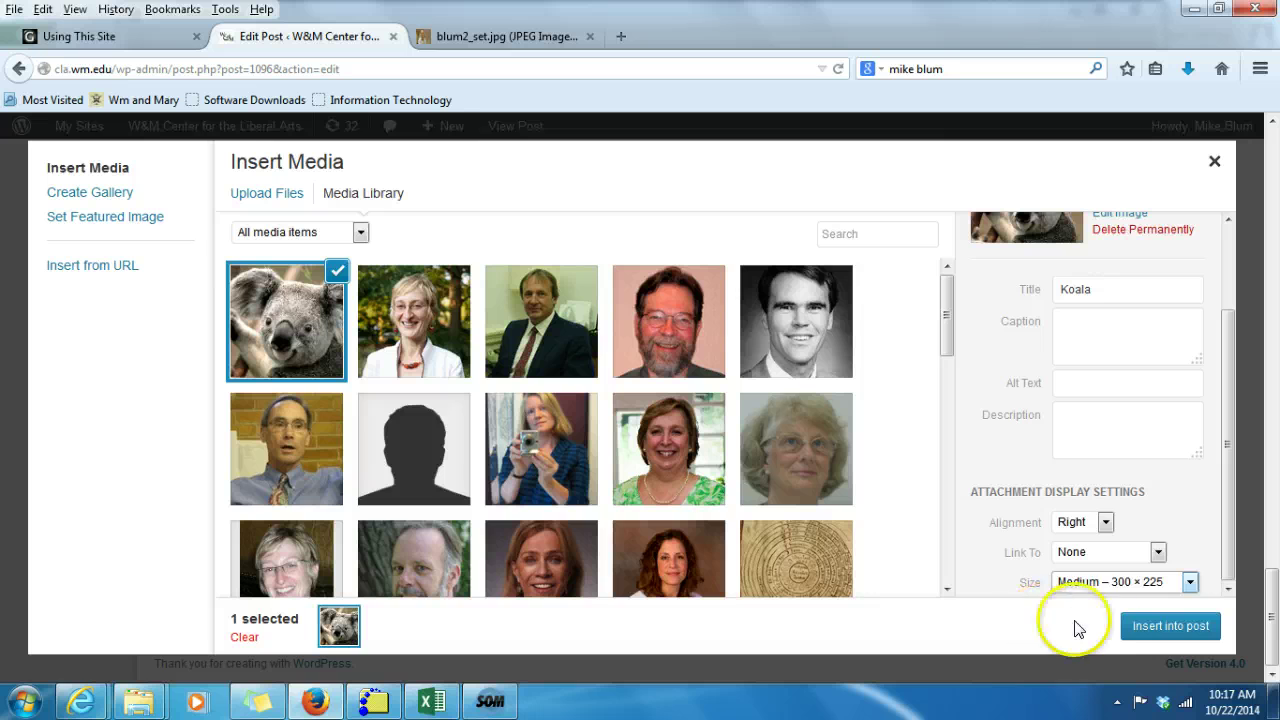
pyautogui.click(1160, 630)
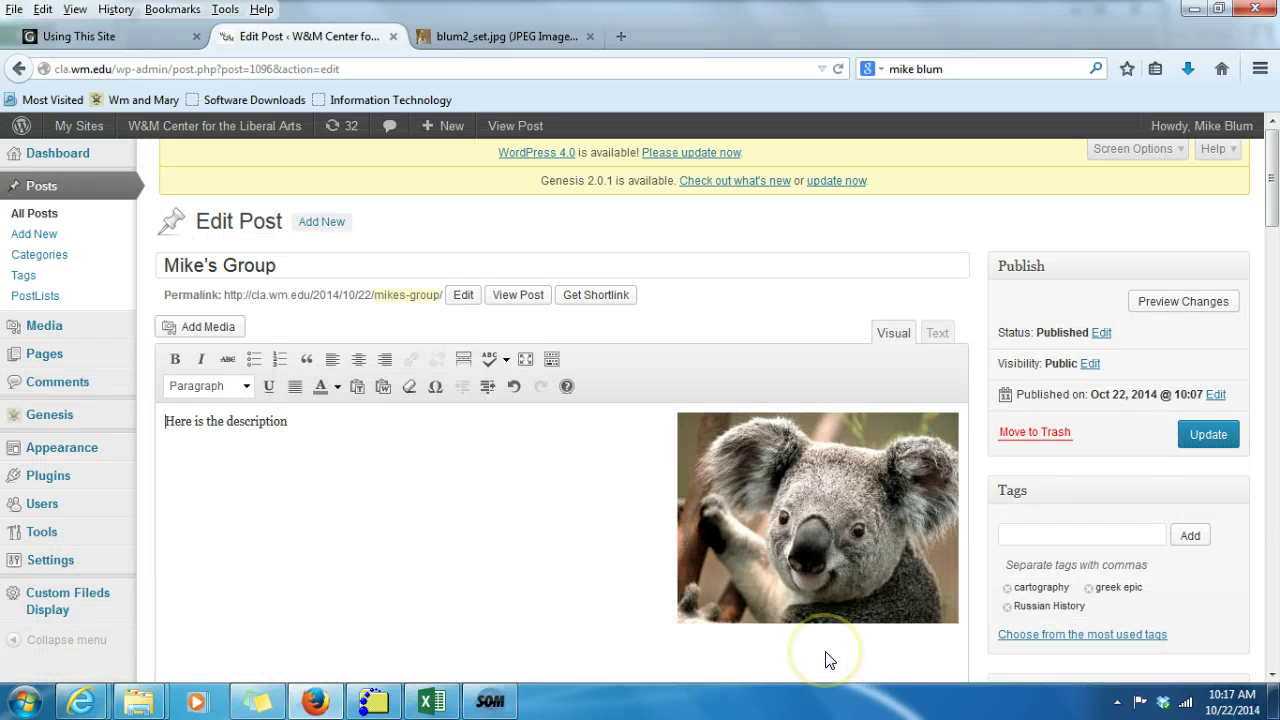
# - Update the post and view its live page with the koala beside the description
pyautogui.click(1178, 434)
pyautogui.click(1200, 434)
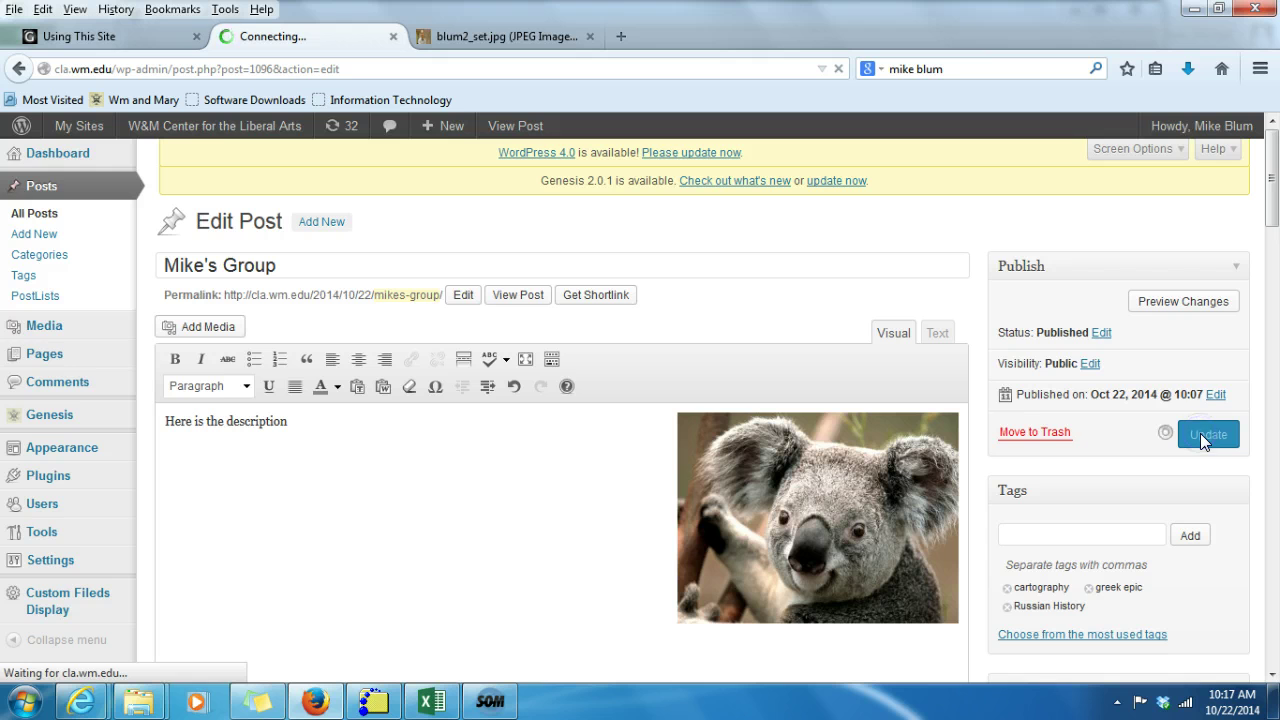
pyautogui.click(541, 347)
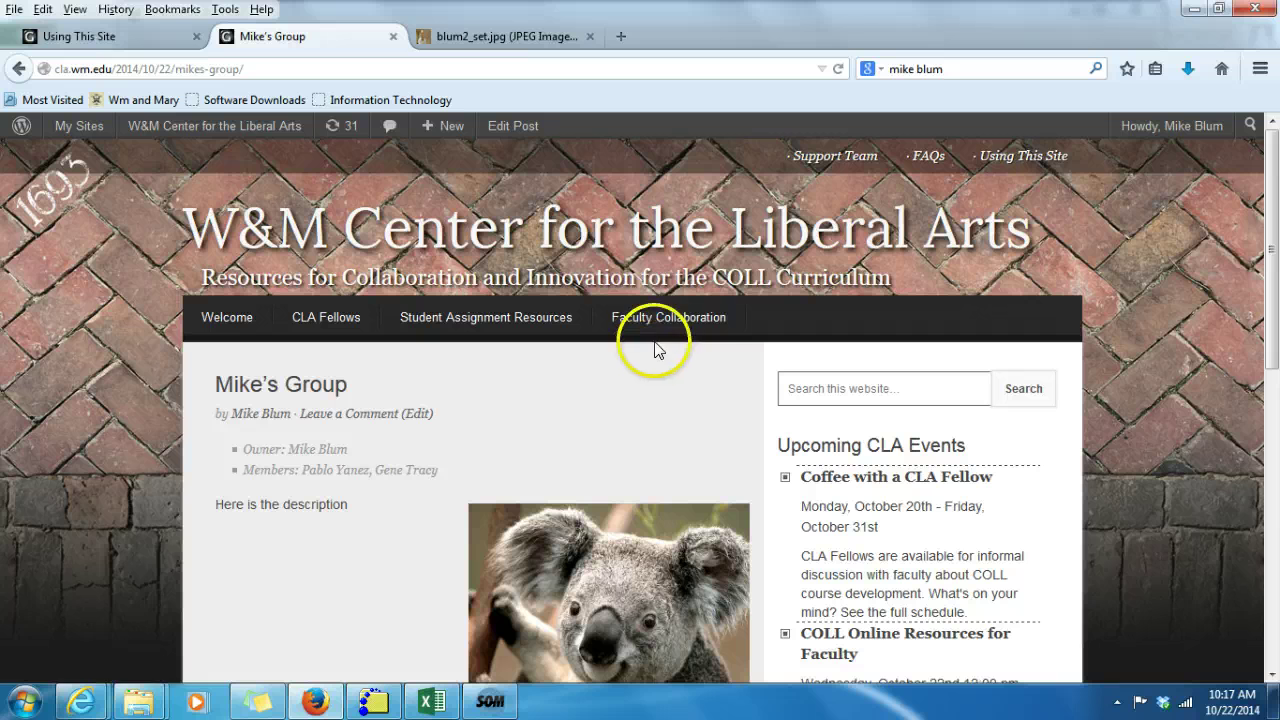
# - Check Mike's Group's koala thumbnail under Faculty Collaboration > Groups, then reopen the post for editing
pyautogui.moveTo(655, 328)
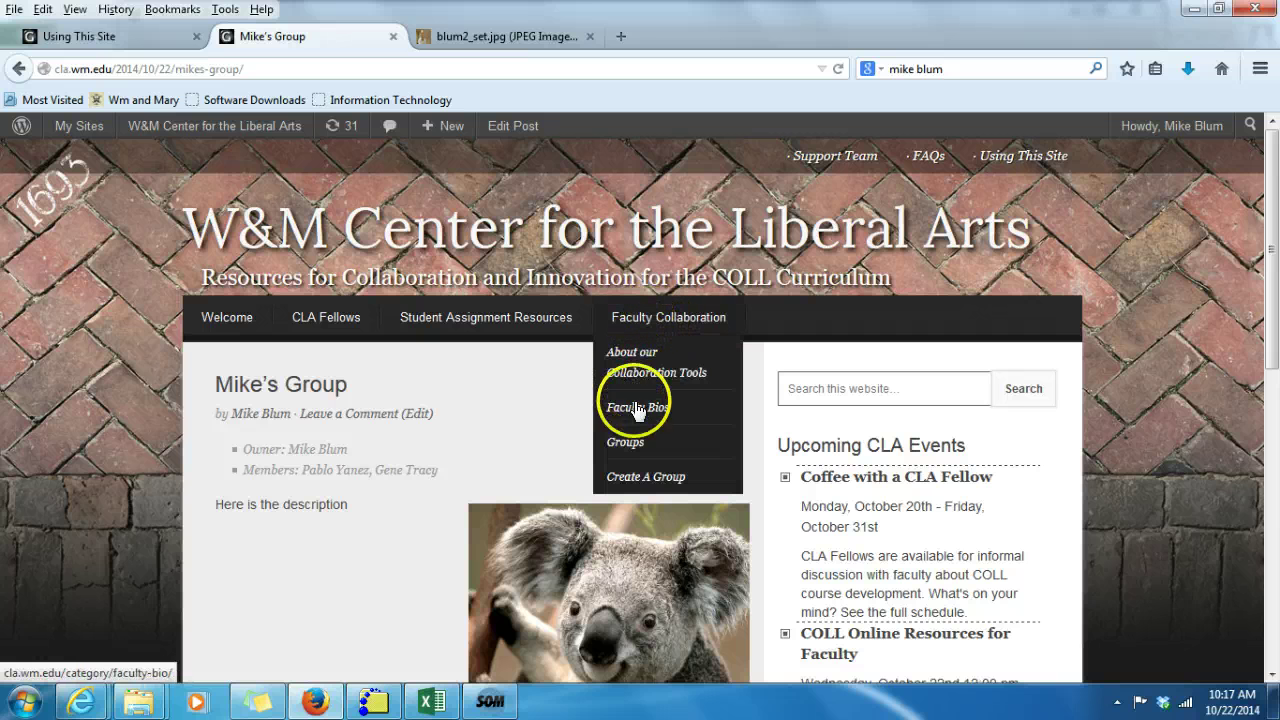
pyautogui.click(622, 446)
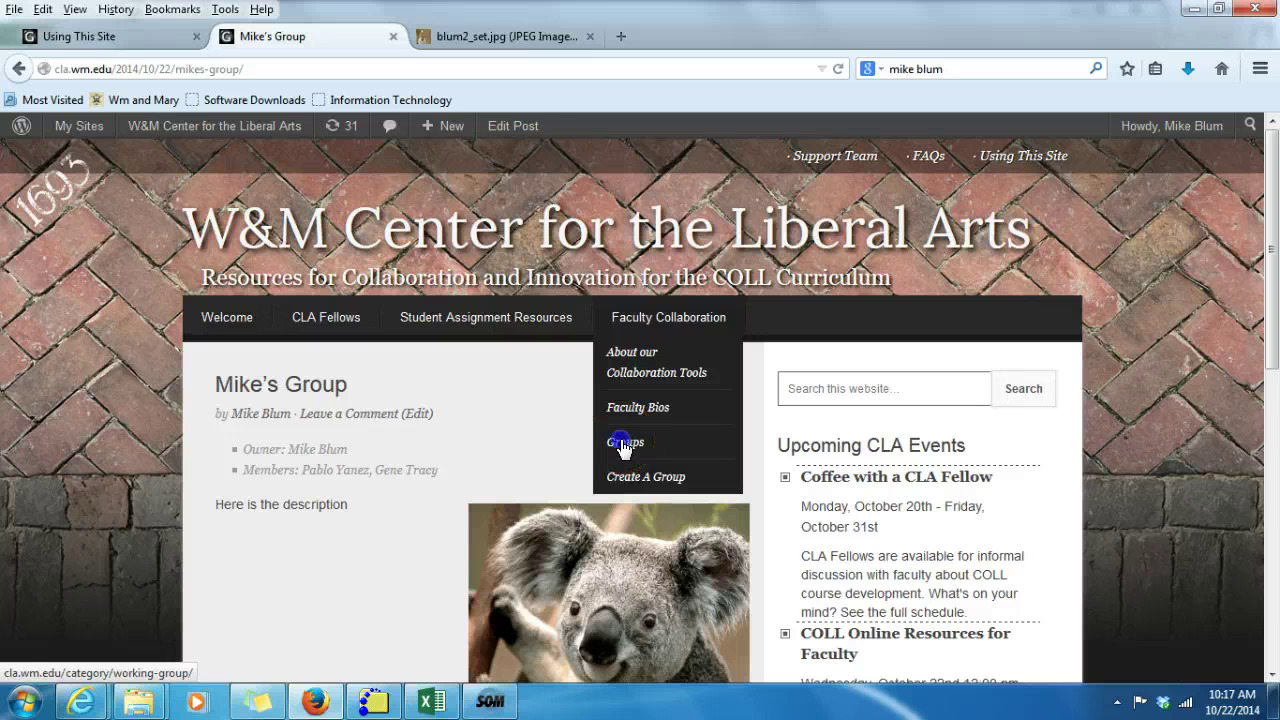
pyautogui.click(280, 512)
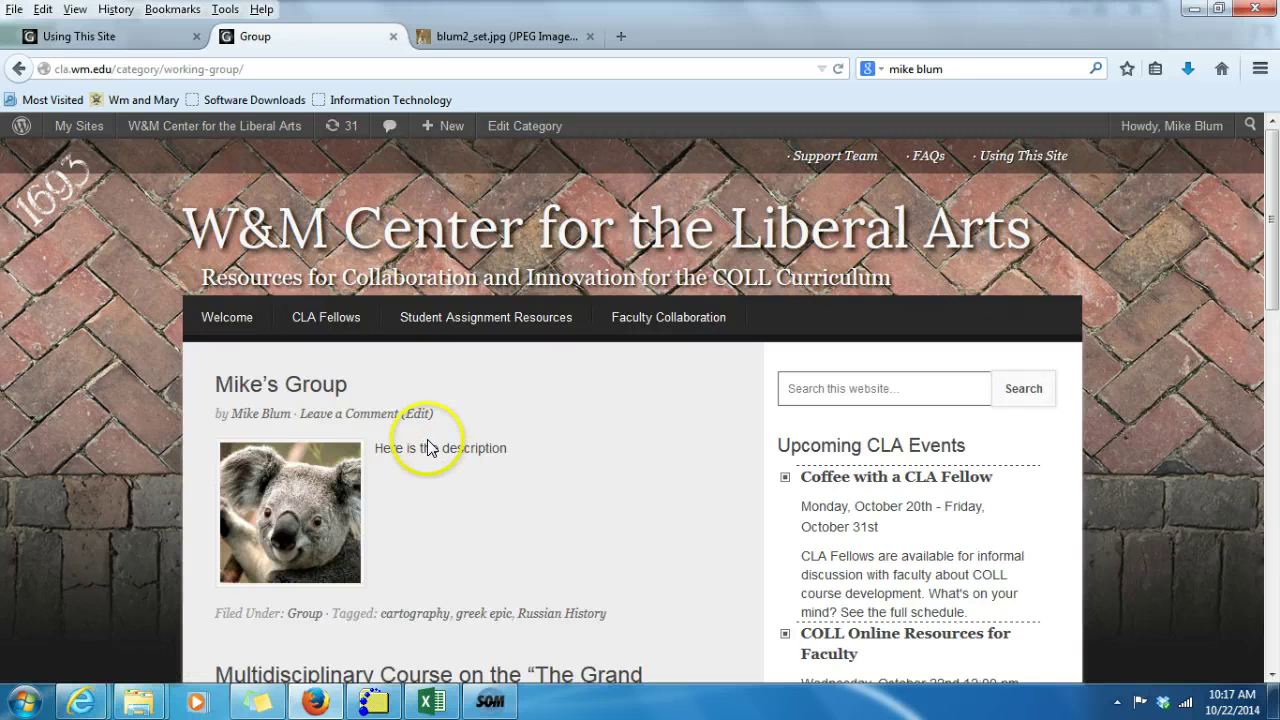
pyautogui.click(293, 387)
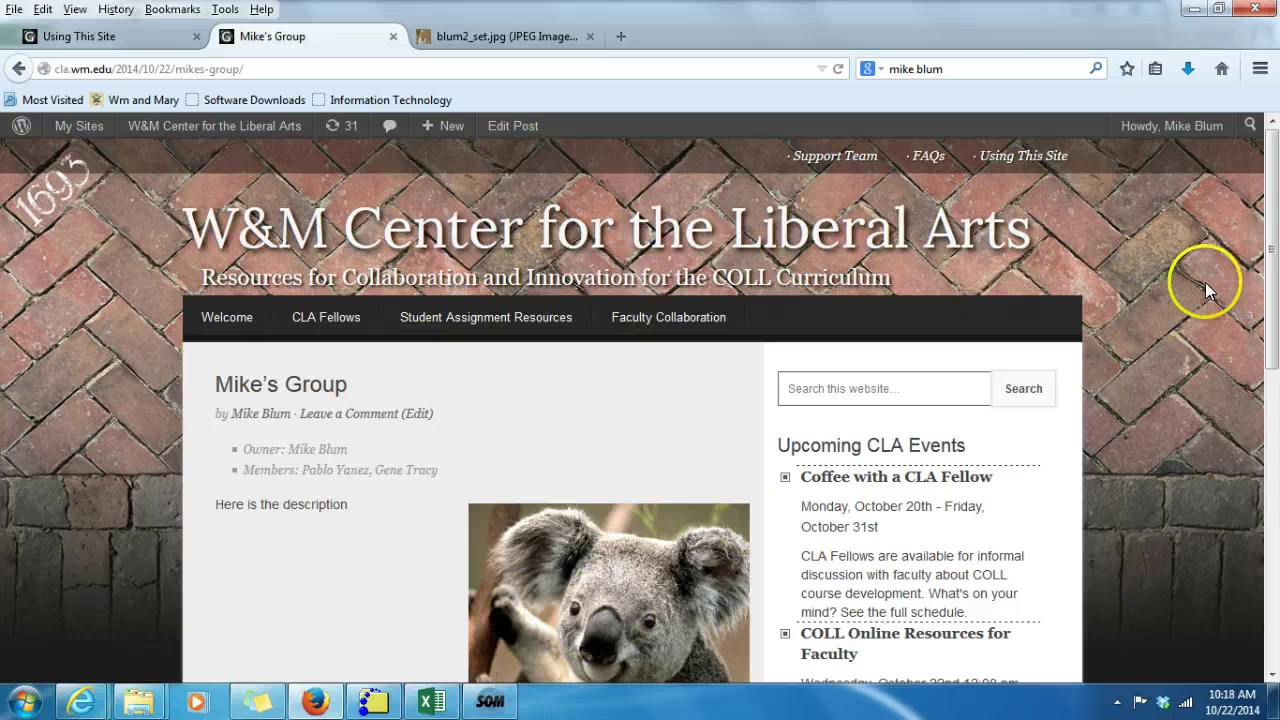
pyautogui.moveTo(1274, 235)
pyautogui.mouseDown()
pyautogui.moveTo(1274, 295)
pyautogui.moveTo(1274, 232)
pyautogui.mouseUp()
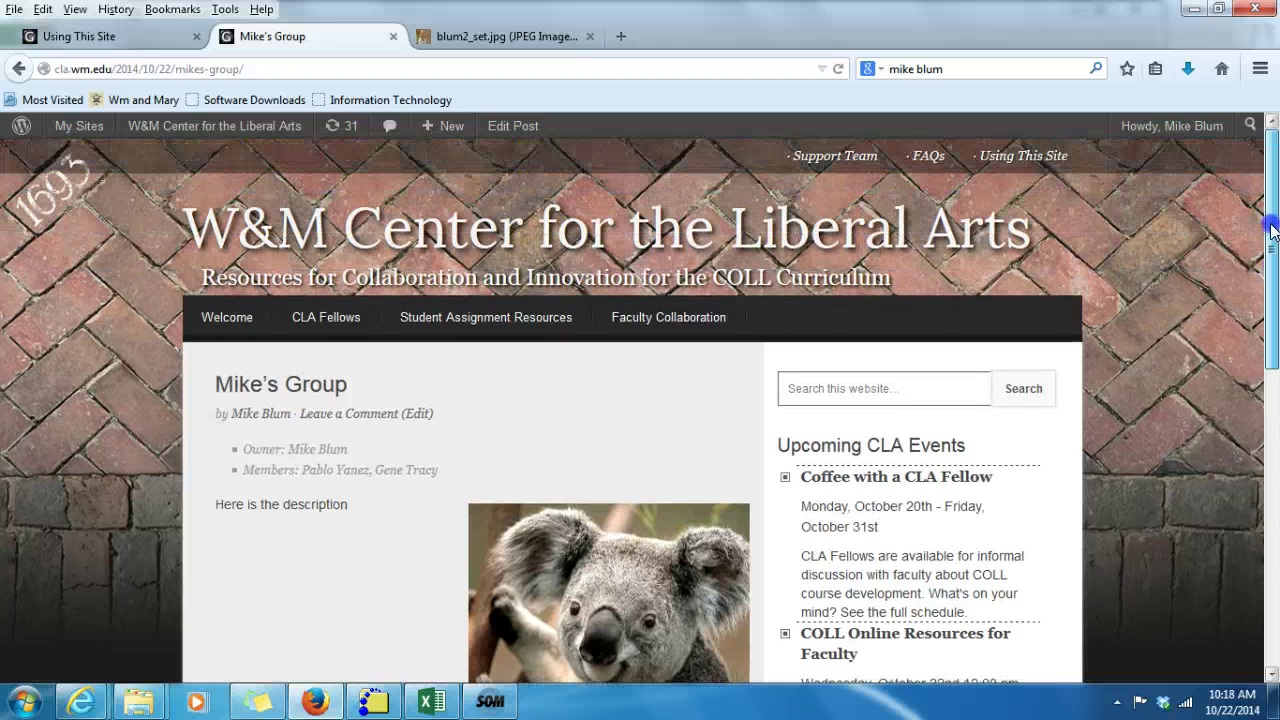
pyautogui.click(510, 128)
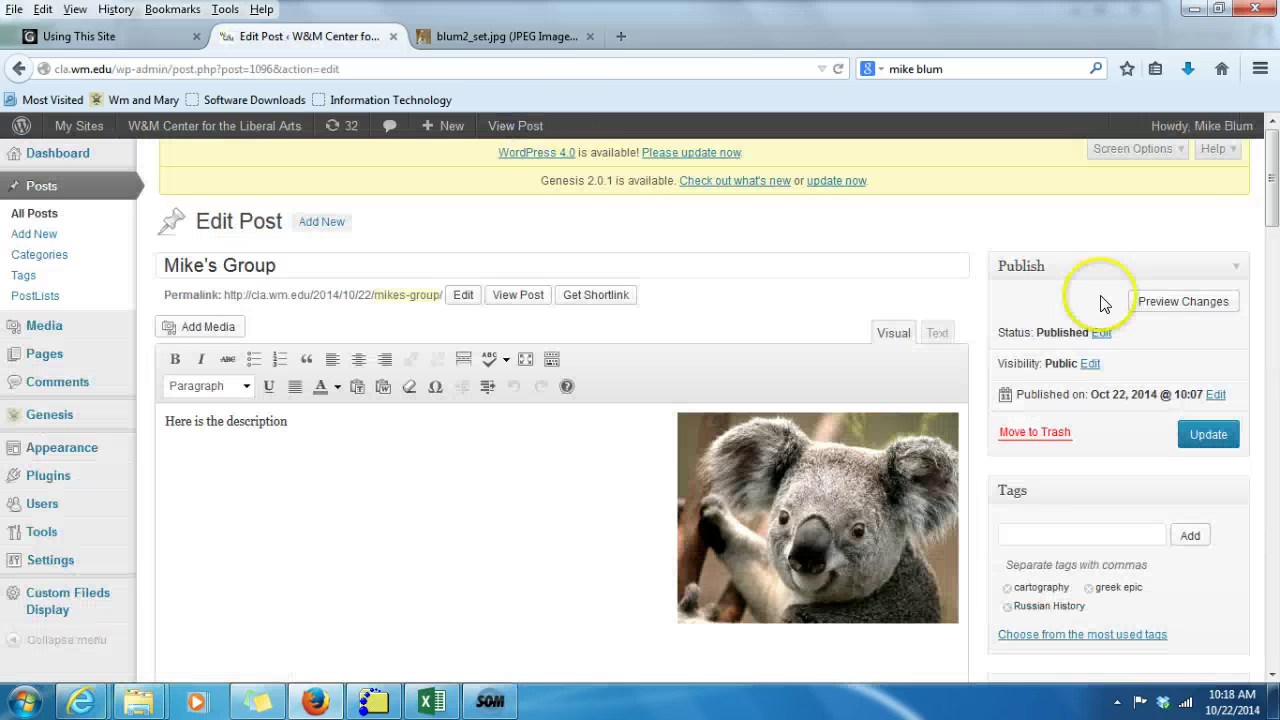
# - Bring up the media library from Set featured image in the Featured Image box
pyautogui.moveTo(1272, 214); pyautogui.dragTo(1272, 316)
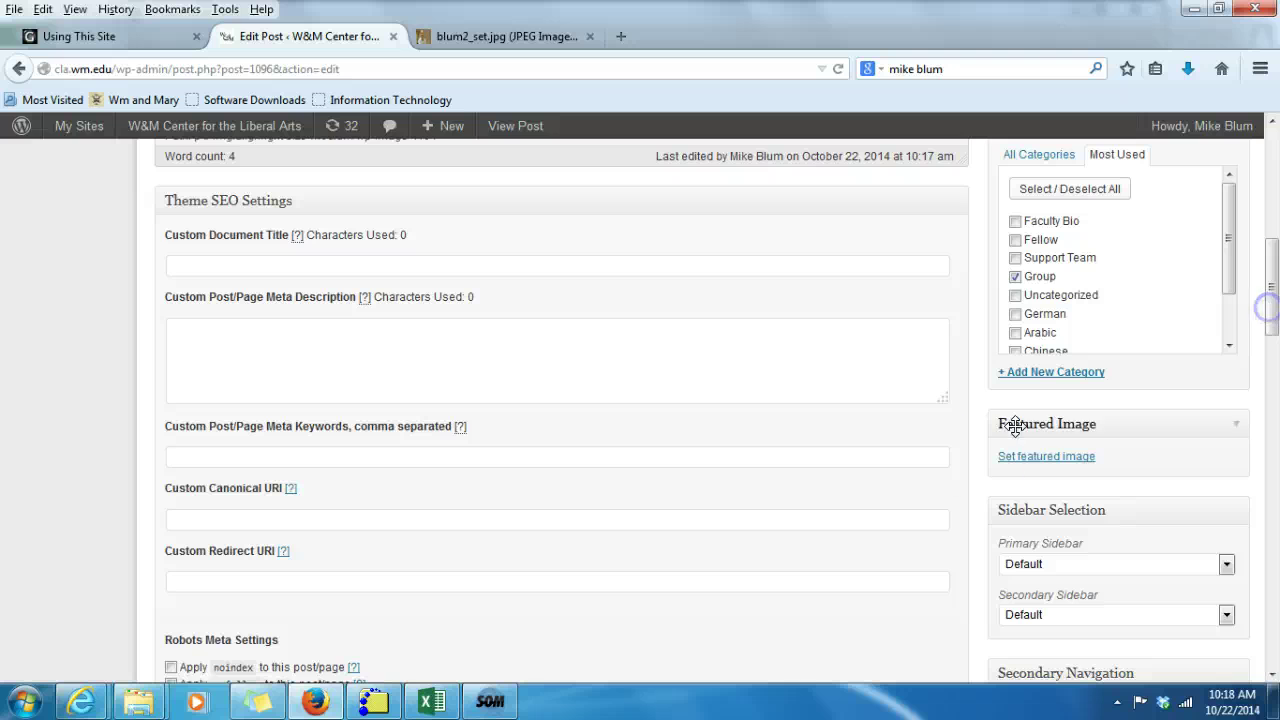
pyautogui.click(1046, 458)
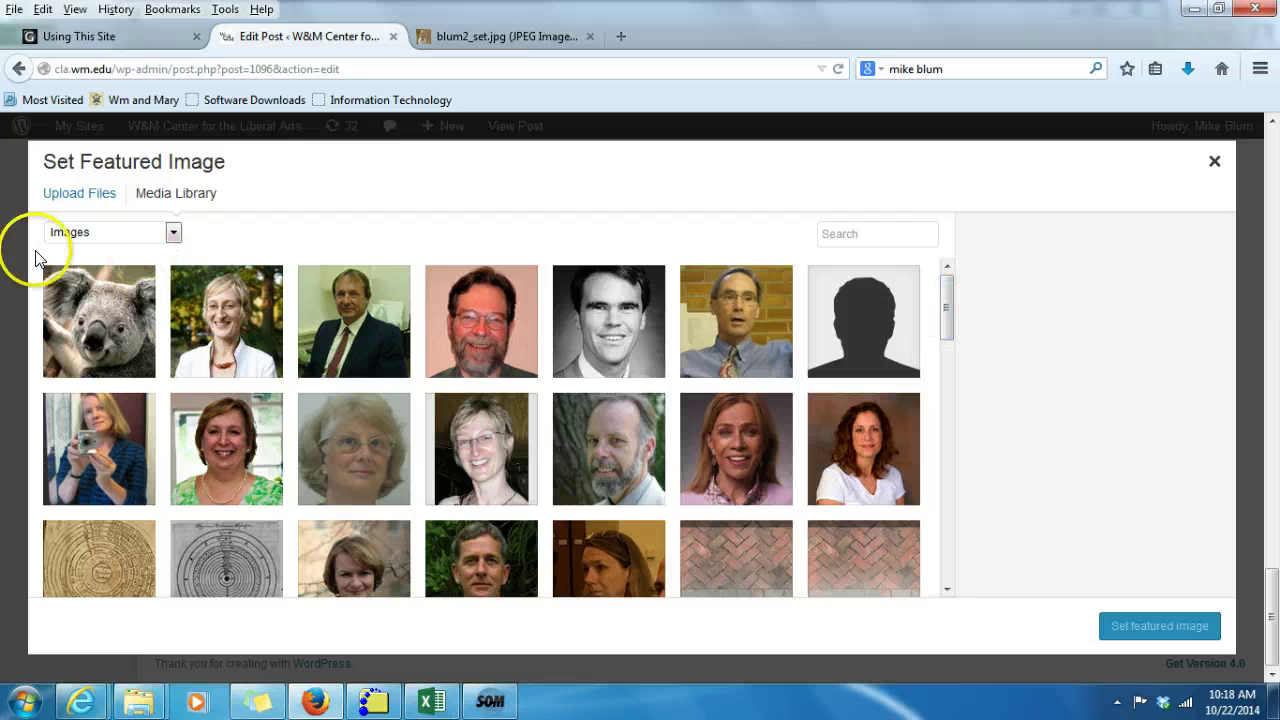
# - Upload Tulips.jpg from the computer, select its thumbnail and make it the featured image
pyautogui.click(78, 198)
pyautogui.click(629, 462)
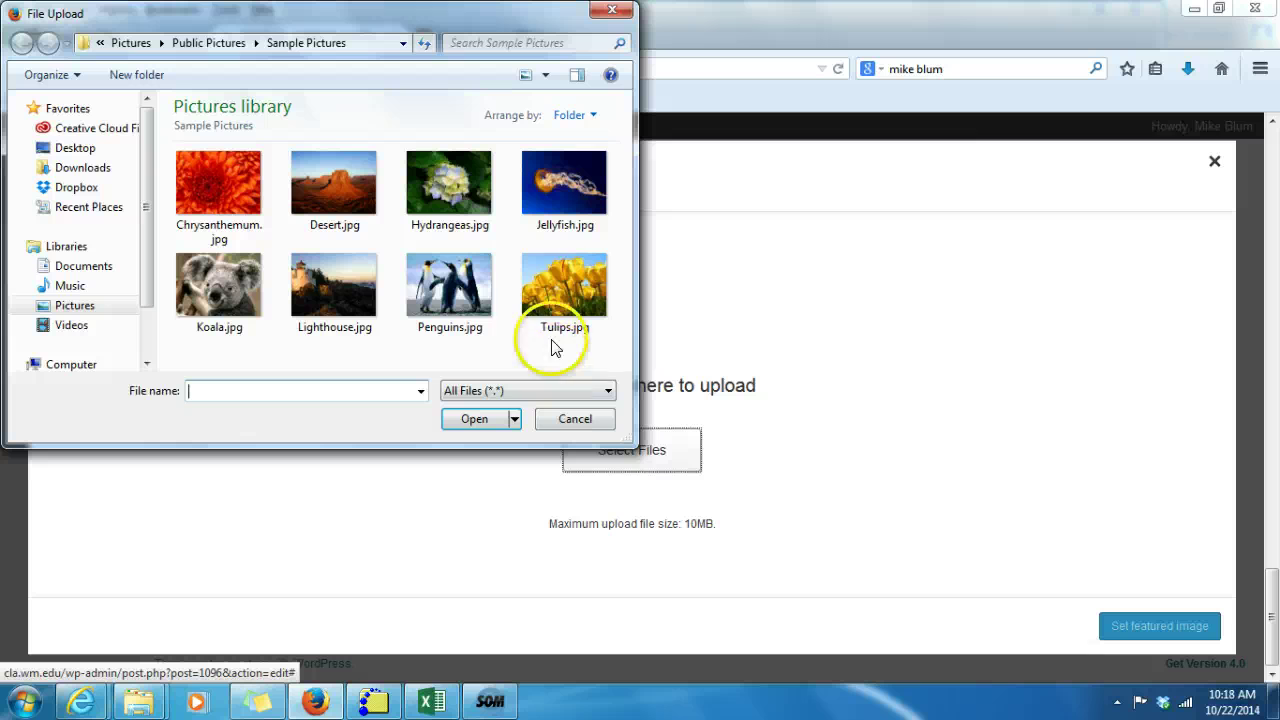
pyautogui.click(545, 272)
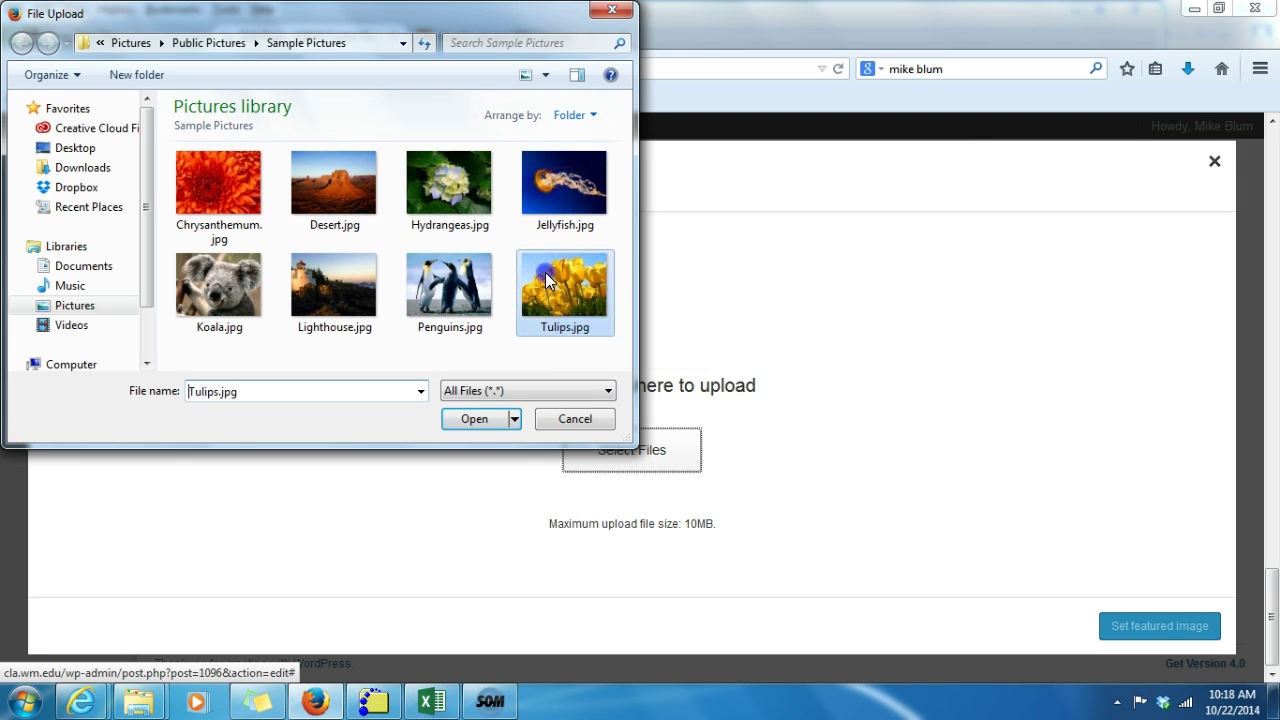
pyautogui.click(465, 420)
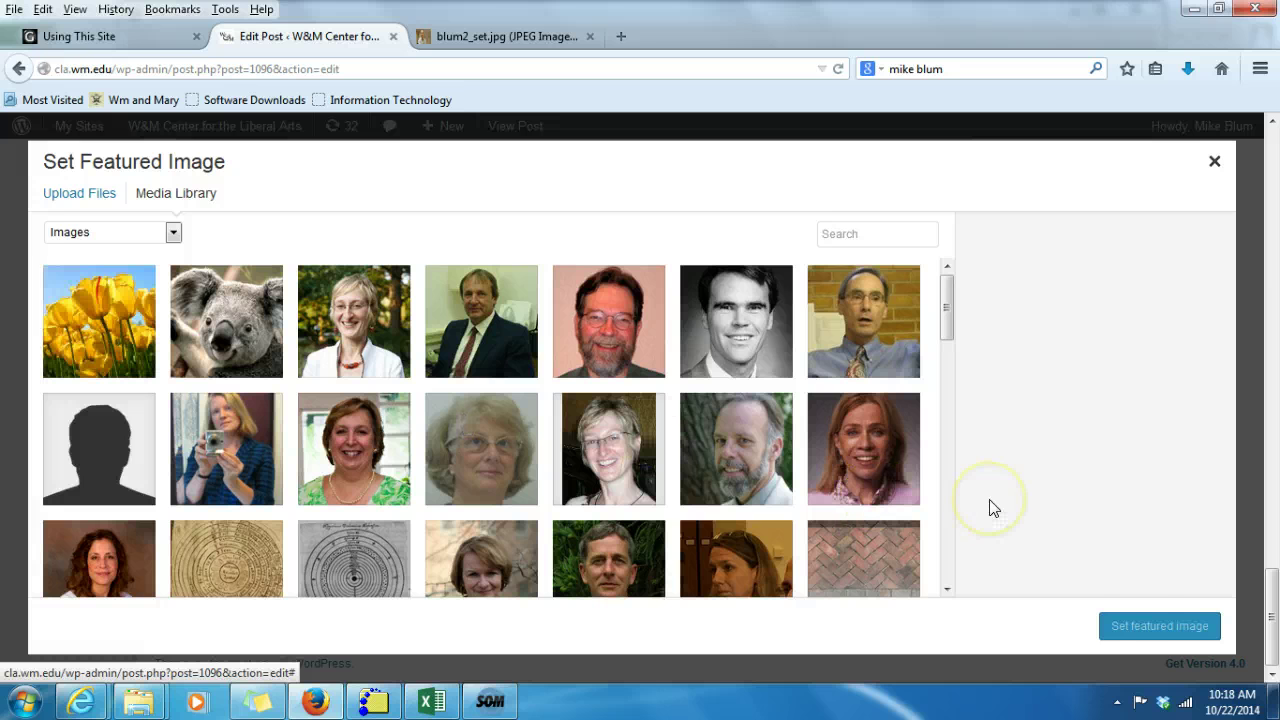
pyautogui.click(1127, 612)
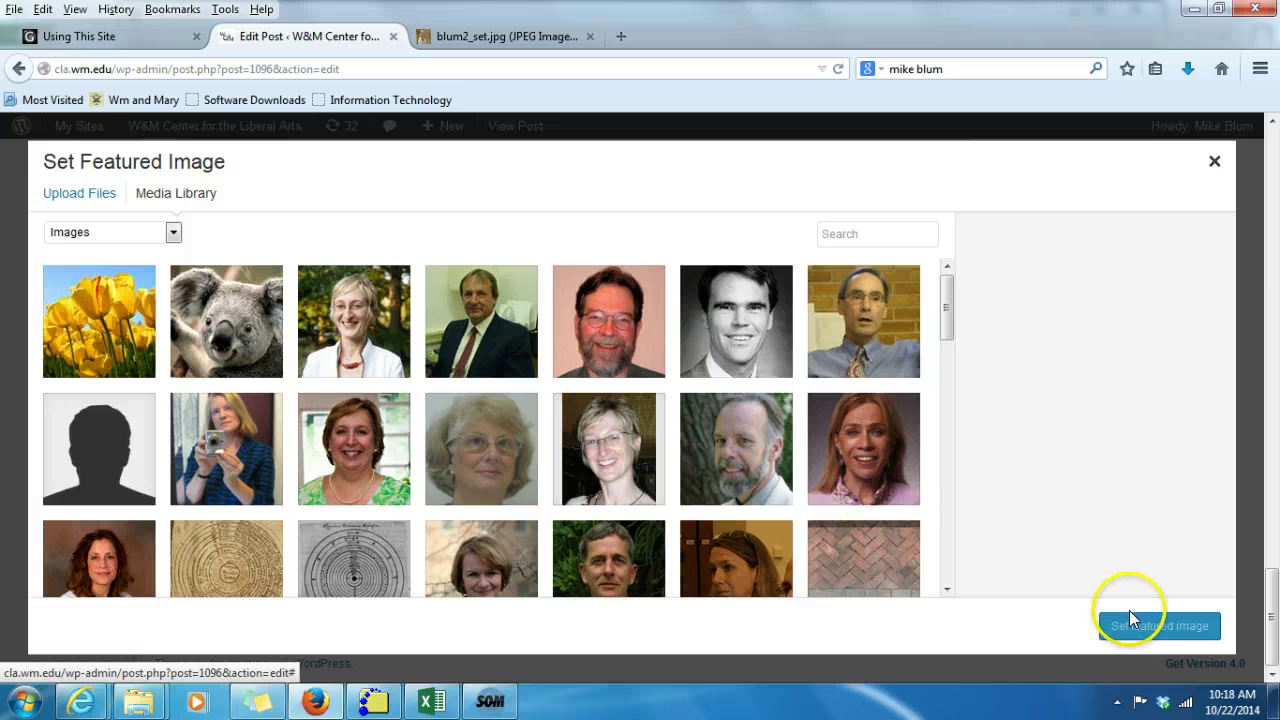
pyautogui.click(1060, 628)
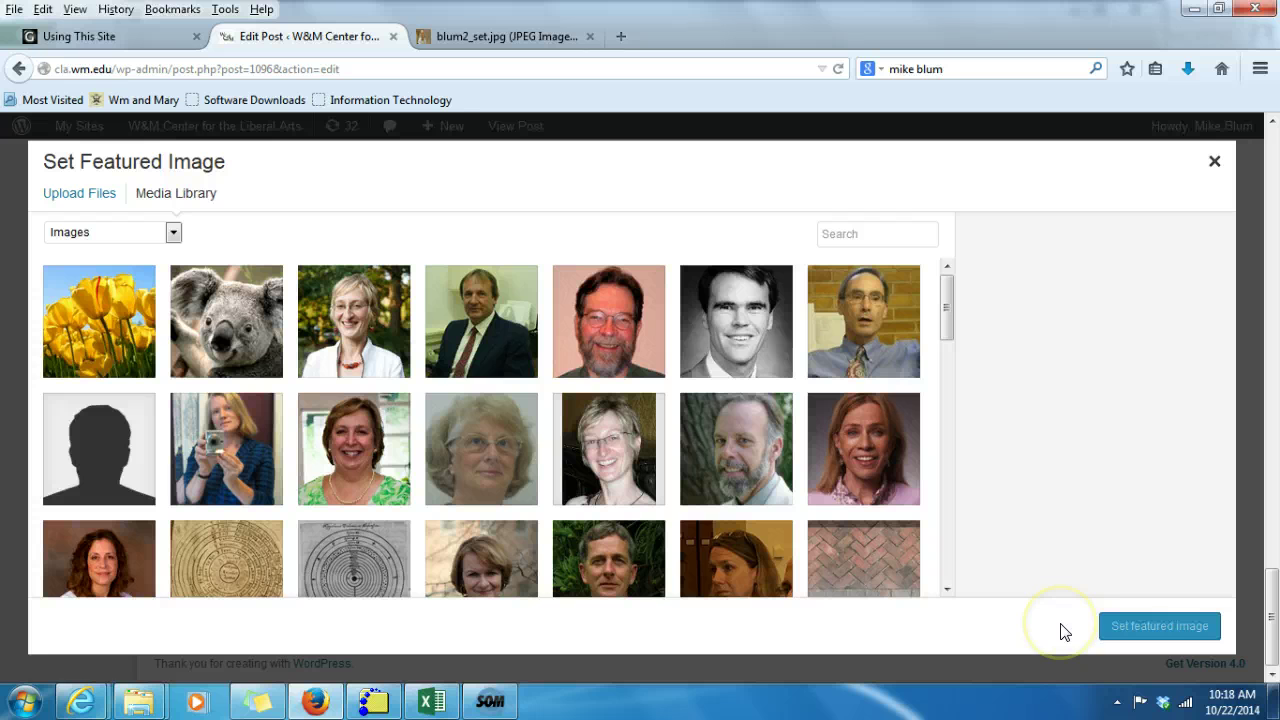
pyautogui.click(94, 327)
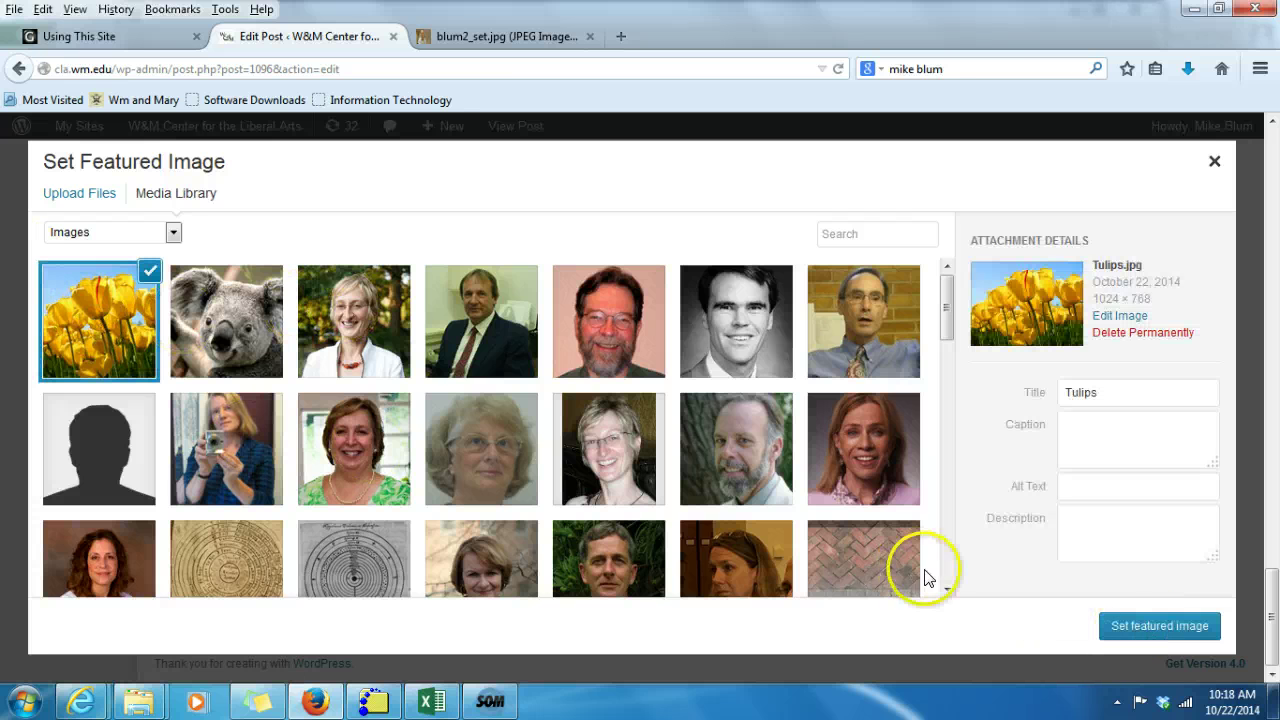
pyautogui.click(1138, 626)
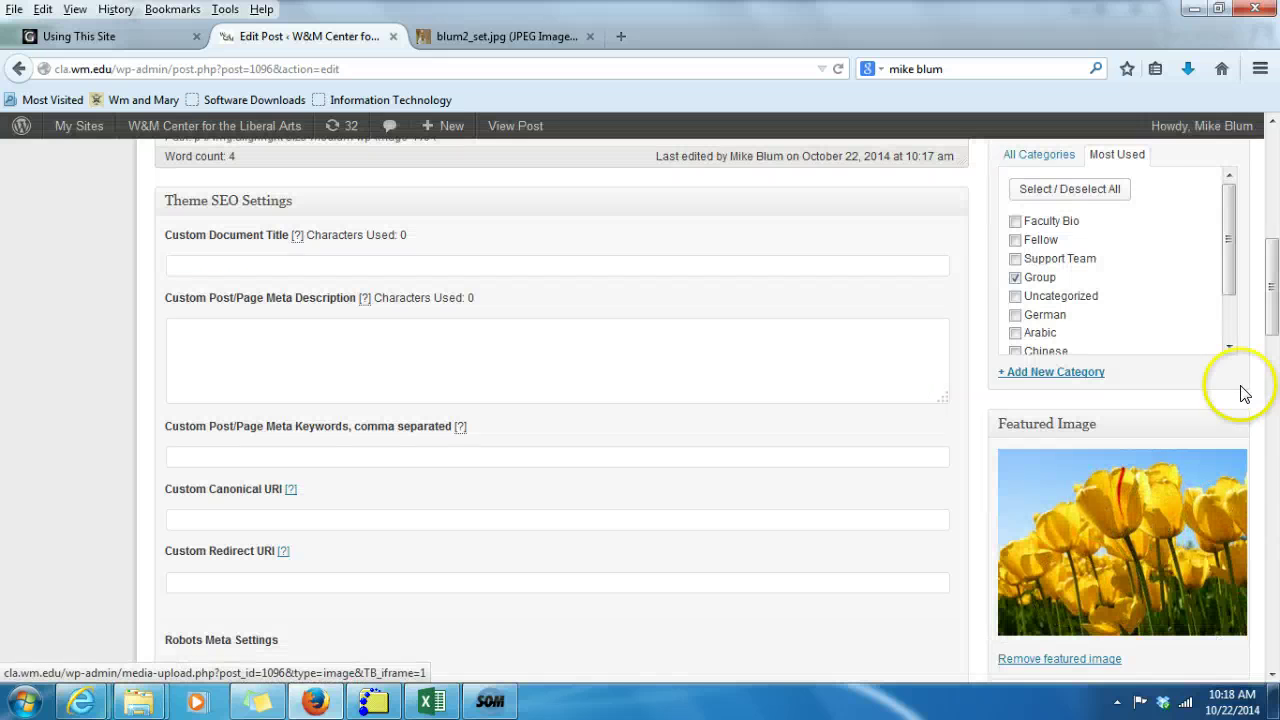
# - Update the Mike's Group post to store the tulips featured image
pyautogui.moveTo(1271, 330); pyautogui.dragTo(1268, 220)
pyautogui.click(1203, 437)
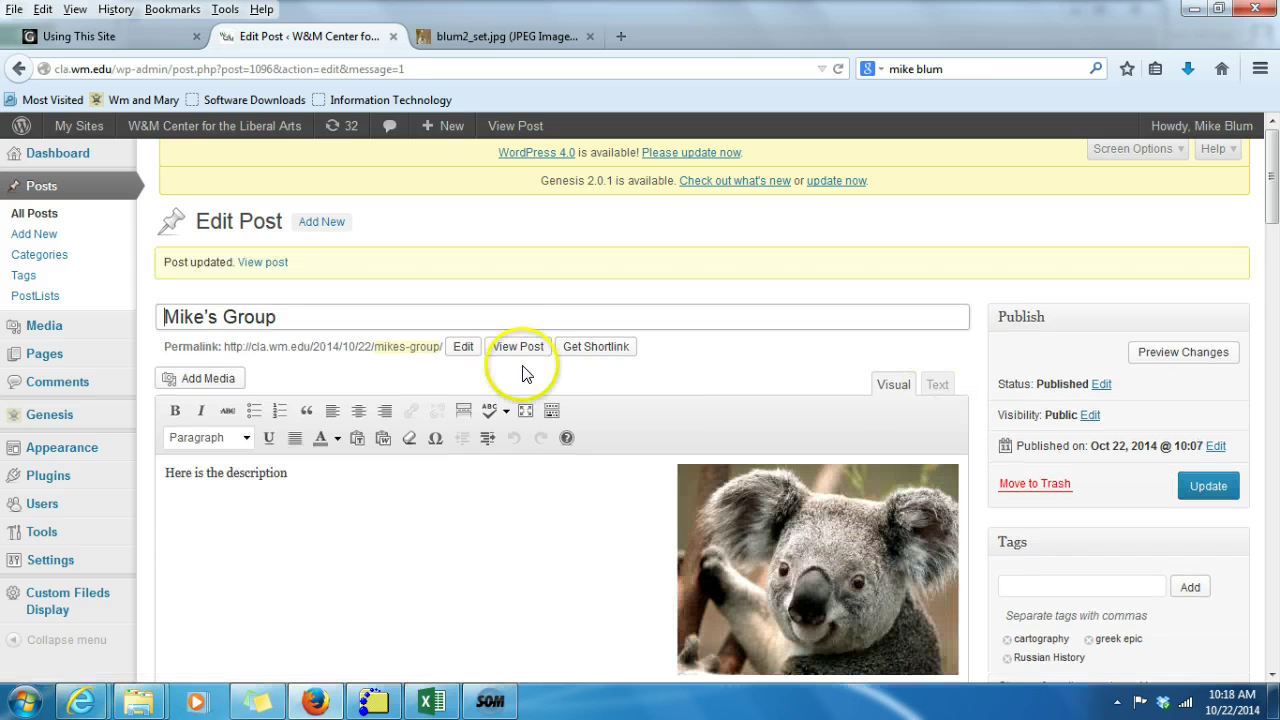
# - View the live post, then go to the Faculty Collaboration > Groups listing
pyautogui.click(511, 347)
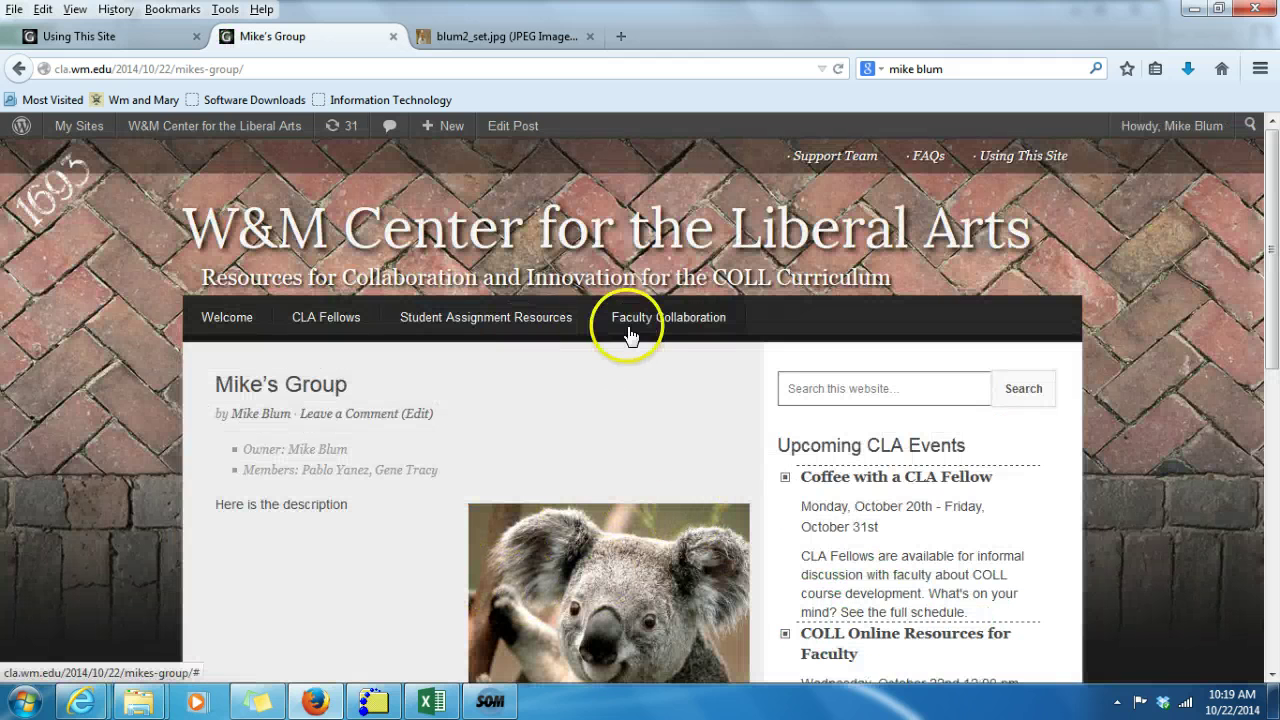
pyautogui.moveTo(631, 330)
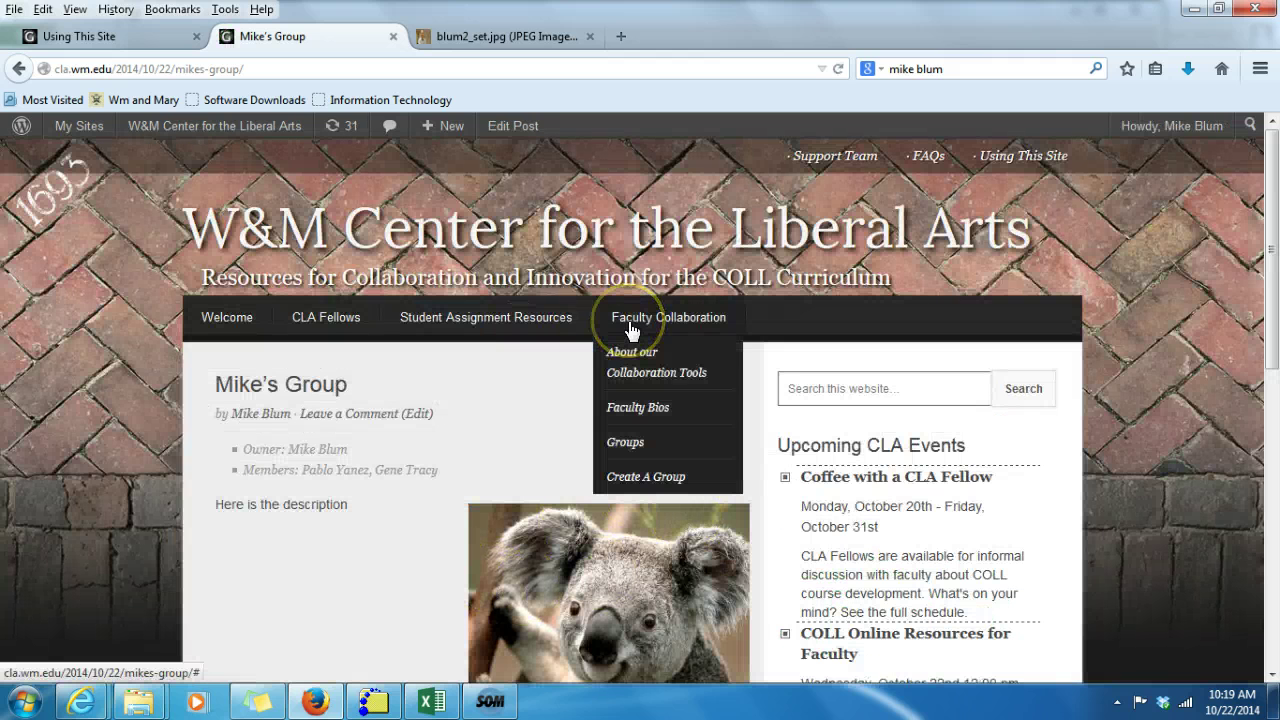
pyautogui.click(623, 444)
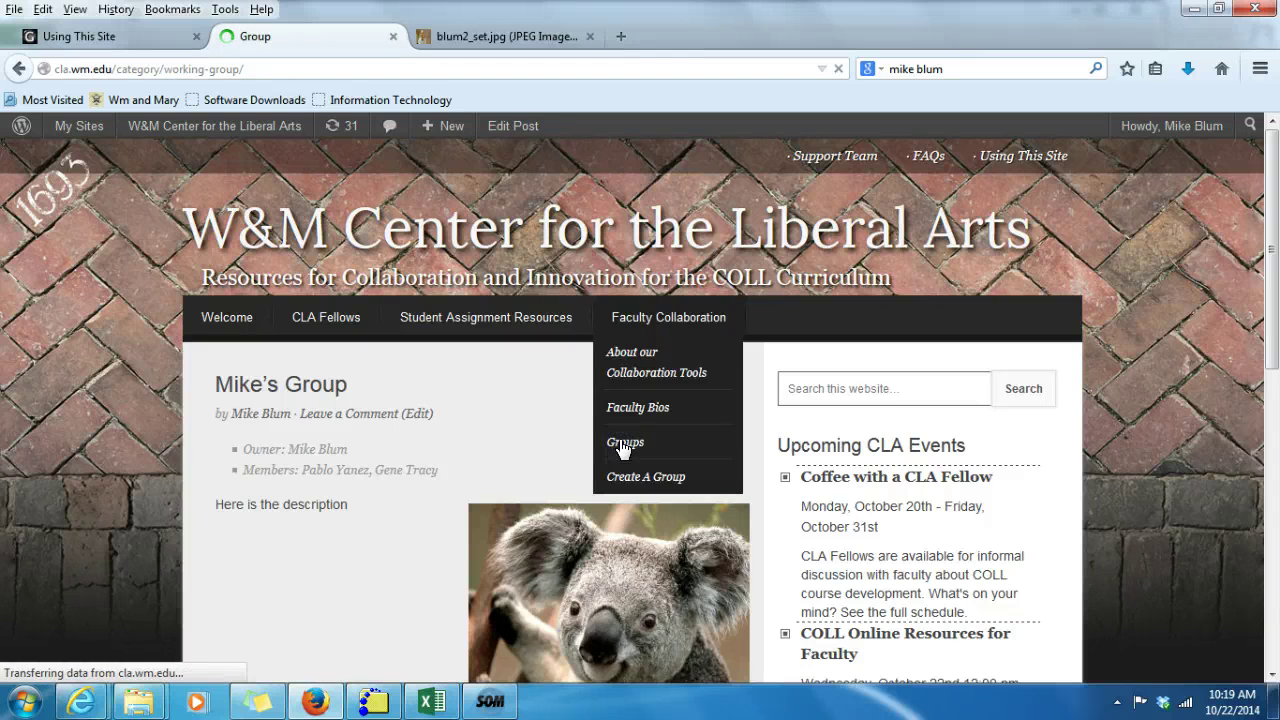